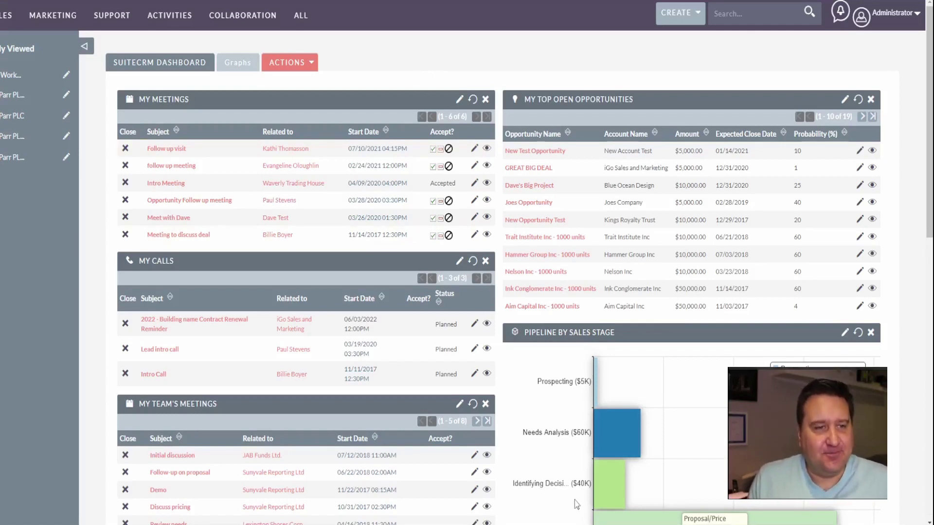
Step: Switch to Skitch and examine the screenshot of the Create Record action settings for a Calls record
key(alt+Tab)
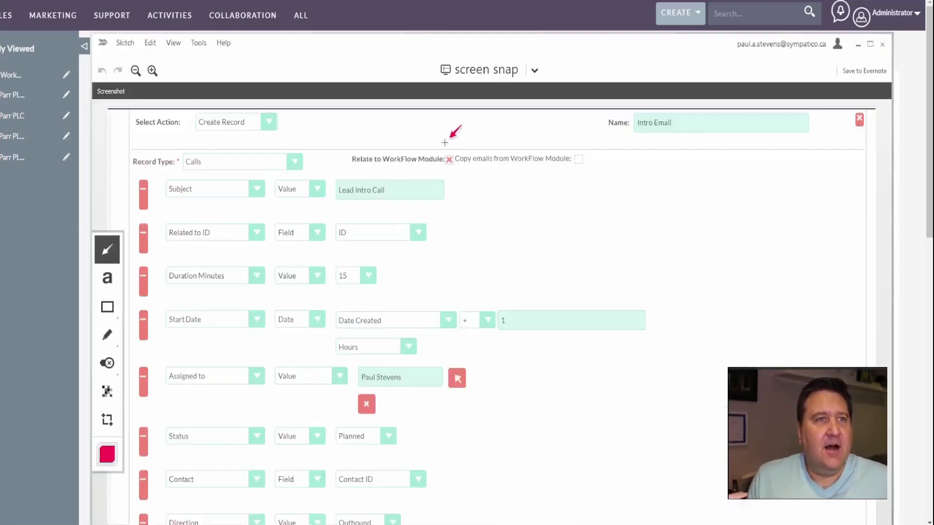
drag(503, 41, 501, 0)
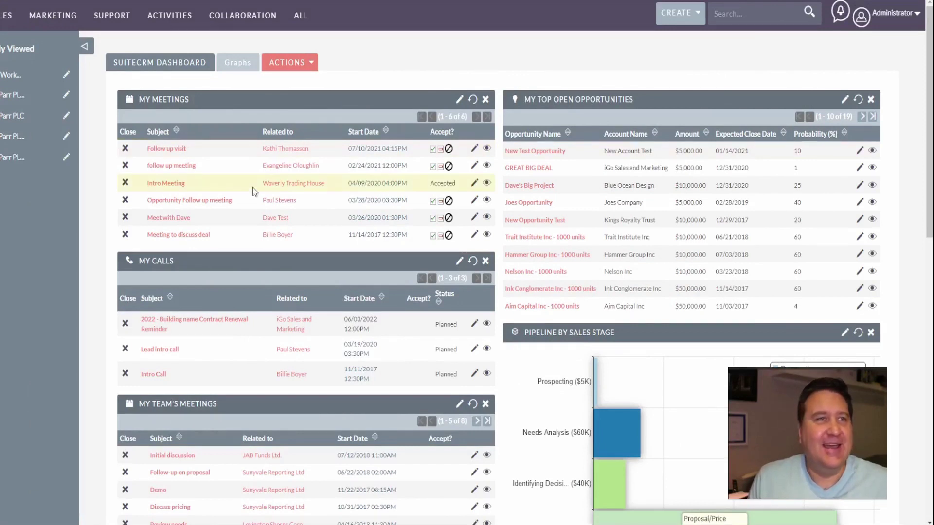
Step: Open the WorkFlow module in SuiteCRM and start creating a new workflow
mouse_move(301, 28)
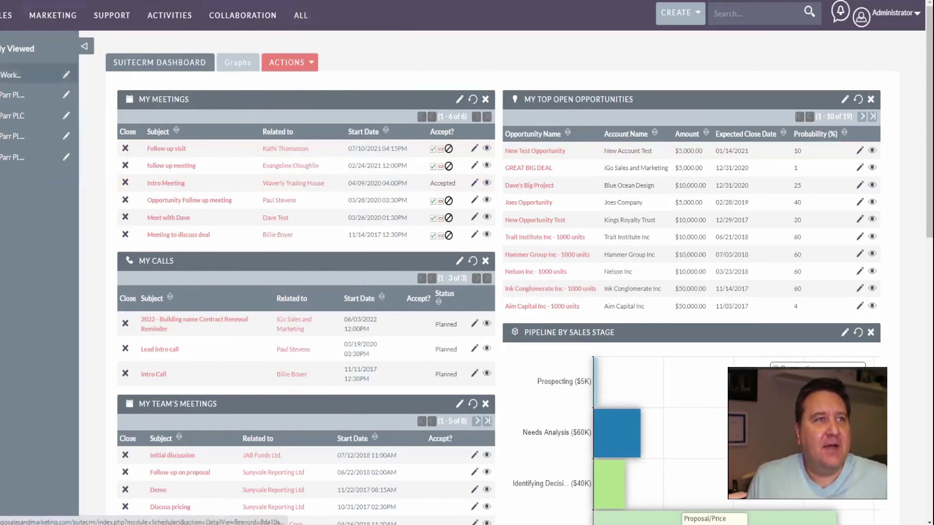
mouse_move(156, 40)
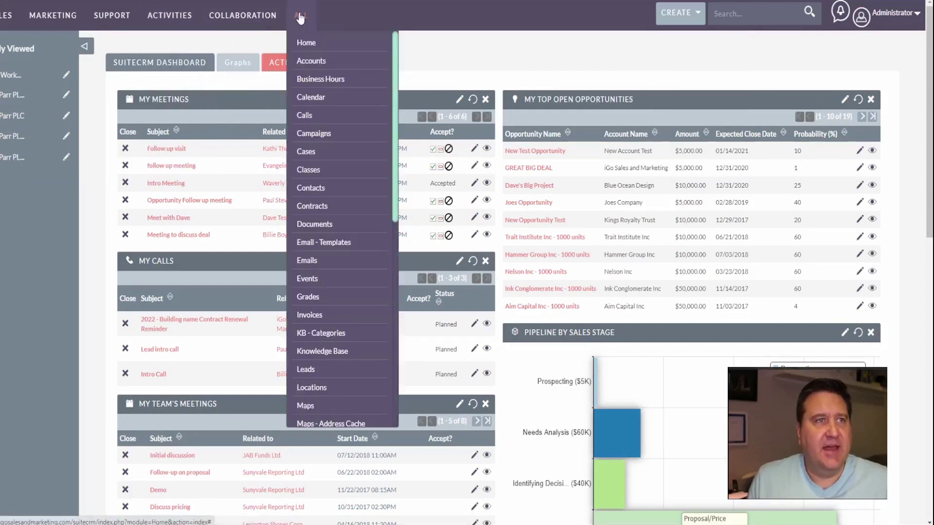
scroll(323, 192, down, 3)
scroll(322, 192, down, 5)
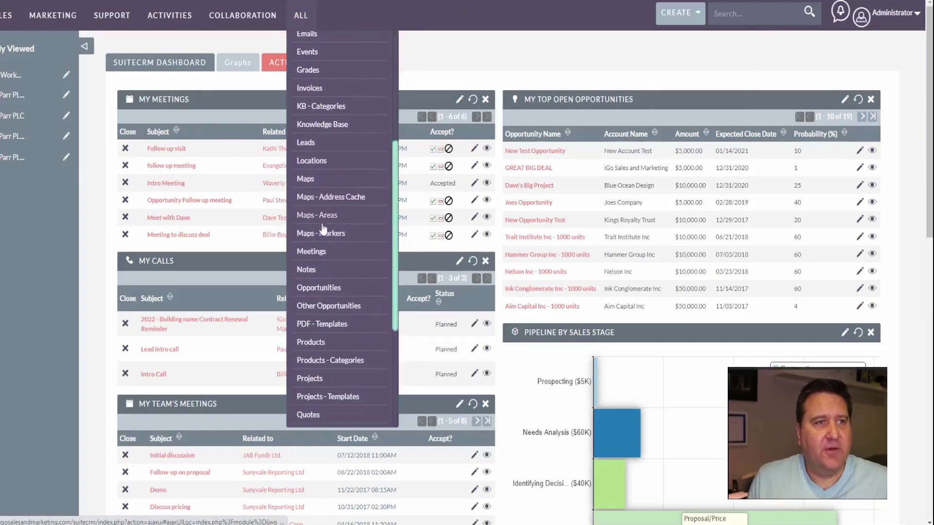
scroll(321, 231, down, 1)
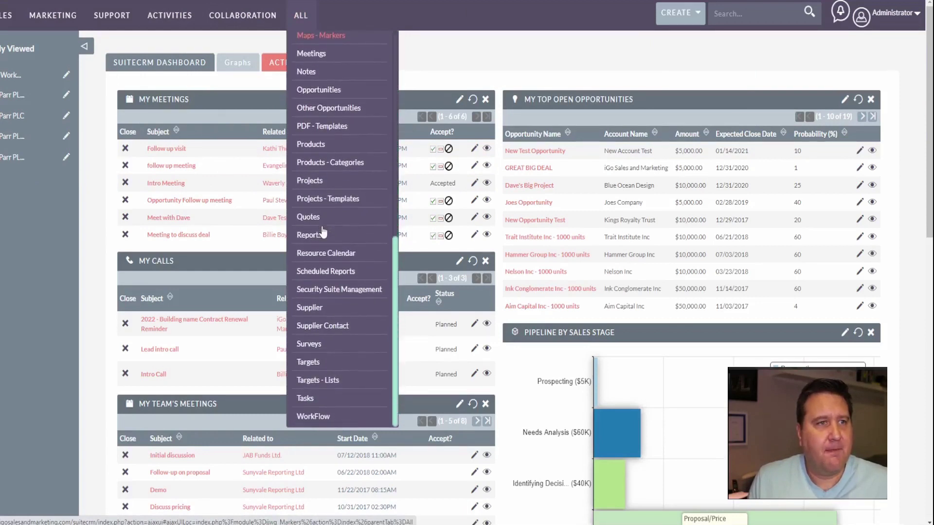
click(314, 416)
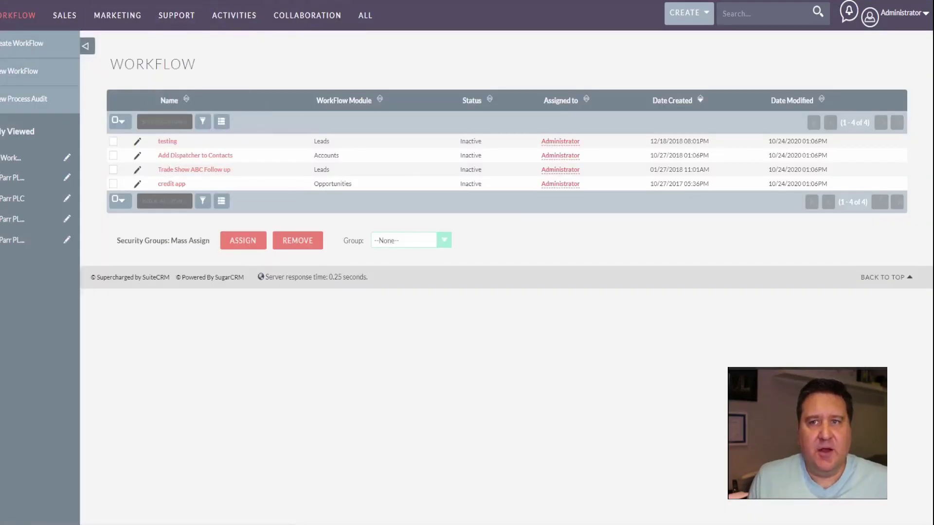
click(16, 44)
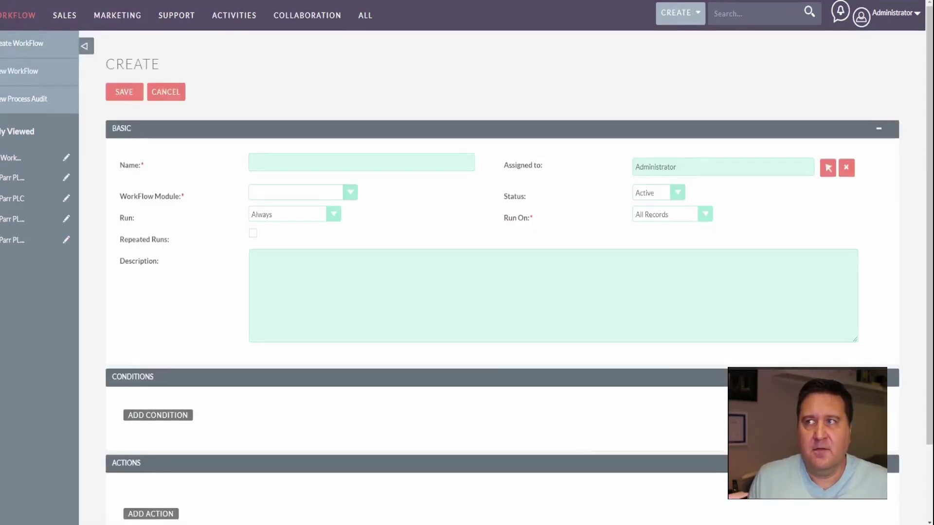
Step: Name the workflow "New Lead Follow up"
click(271, 167)
text(New)
text( Lead Fopll)
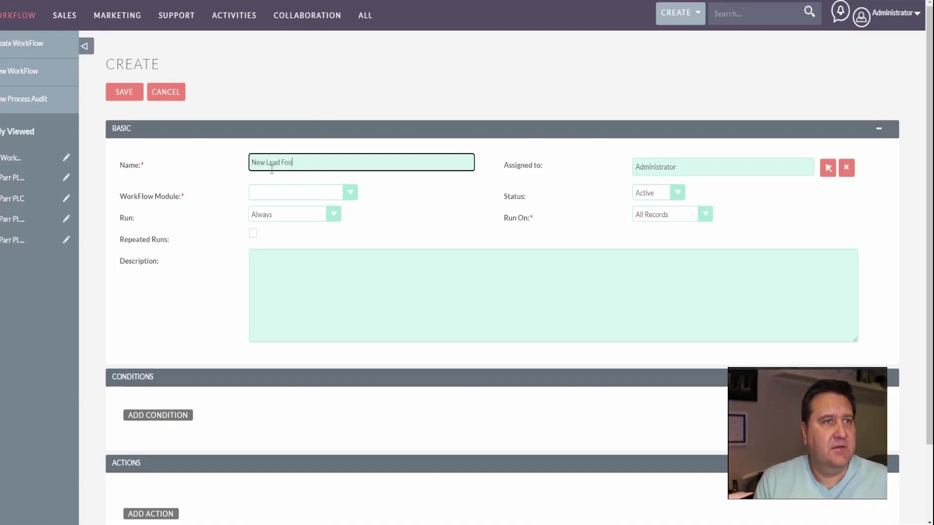
text(w up)
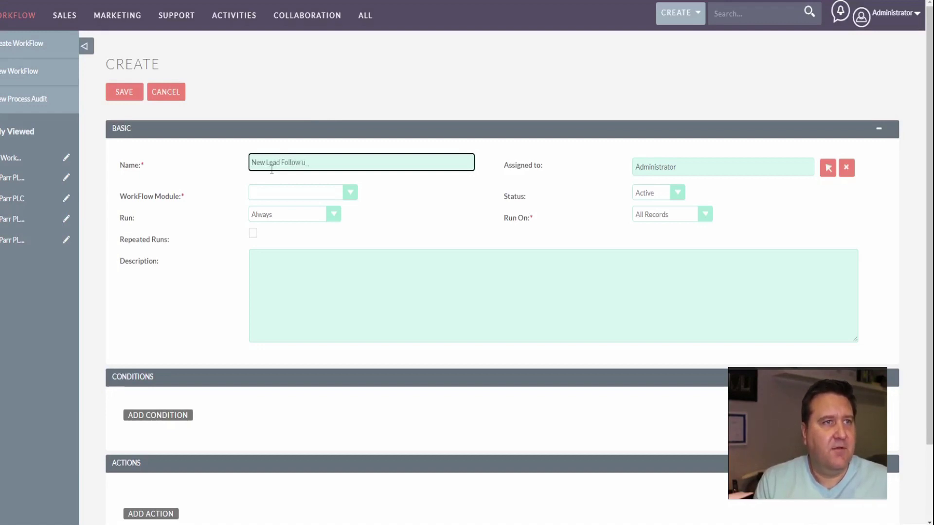
Step: Enter the workflow description "Schedule a call when new lead created."
click(267, 289)
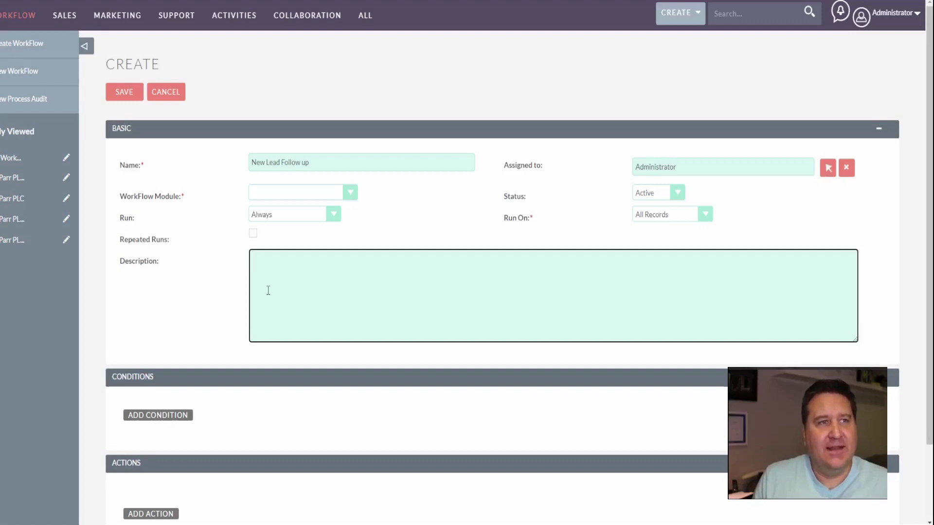
scroll(268, 290, down, 3)
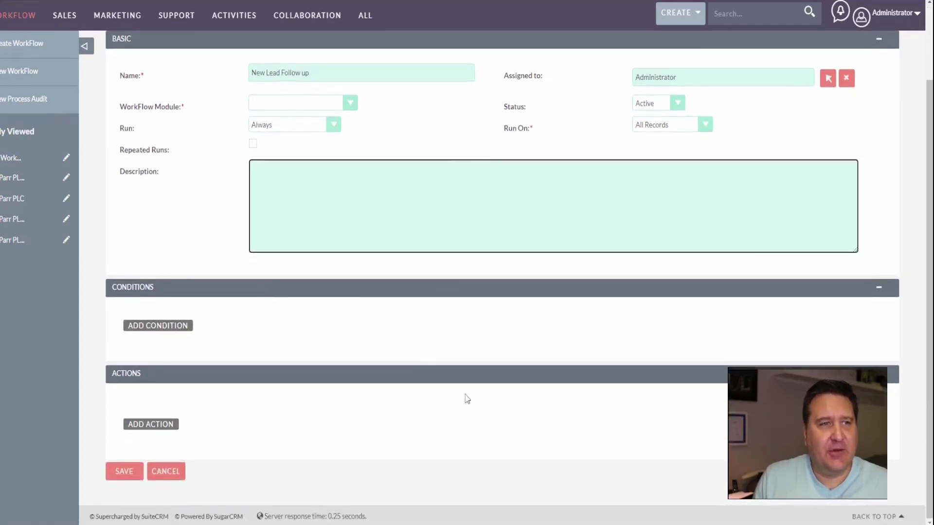
scroll(404, 374, up, 3)
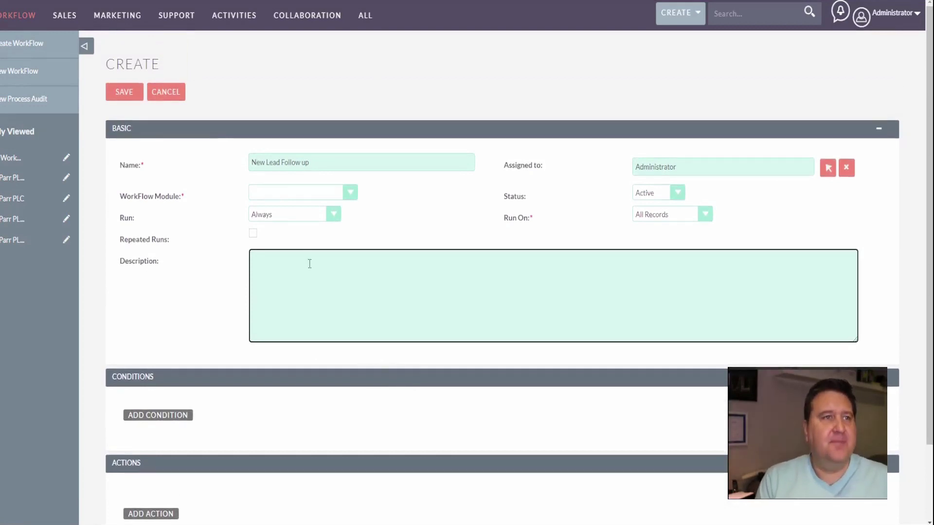
text(Schecxu)
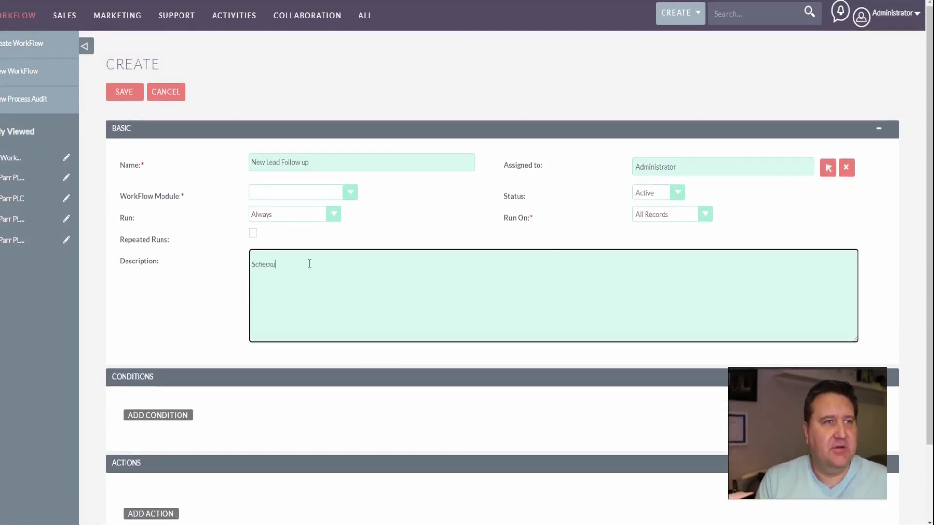
key(BackSpace)
key(BackSpace)
key(BackSpace)
text(dule a )
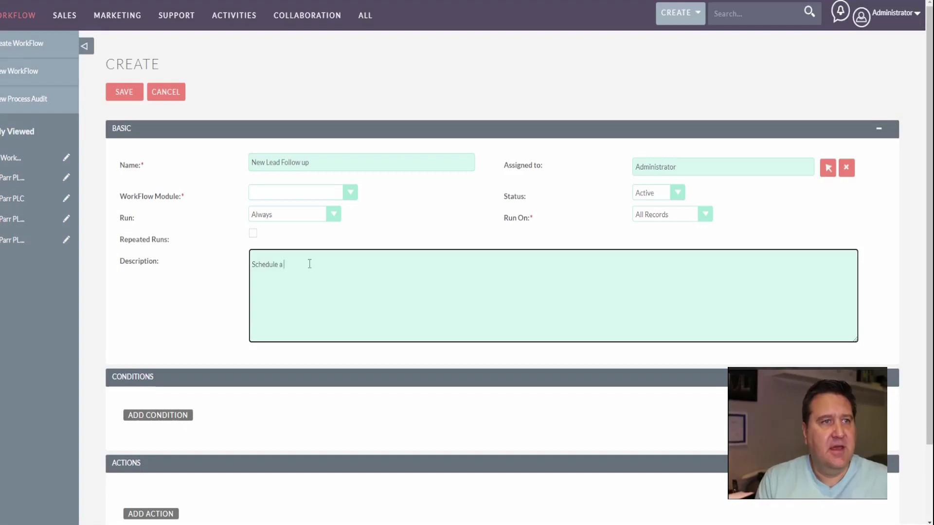
text(ad call)
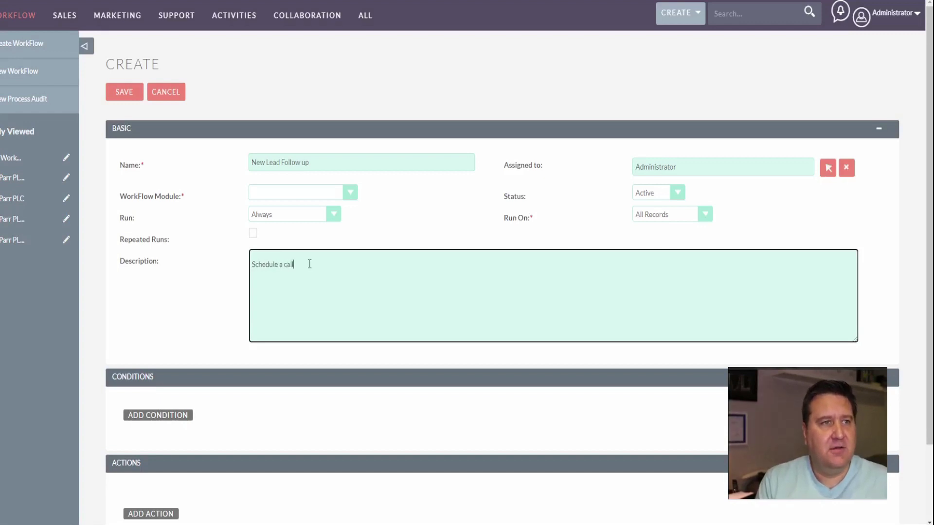
text( when new lead created.)
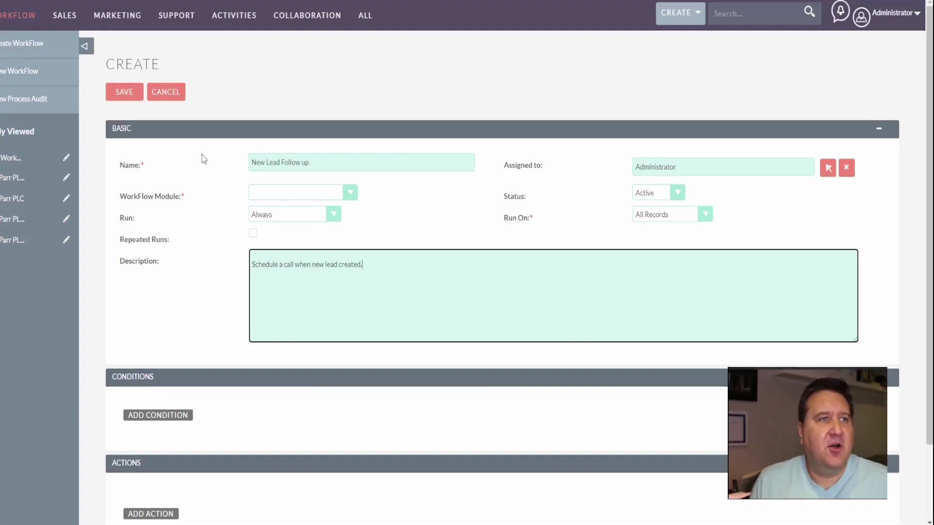
Step: Set the workflow module to Leads and have it run on New Records only, keeping Run at Always
click(259, 196)
scroll(277, 318, down, 5)
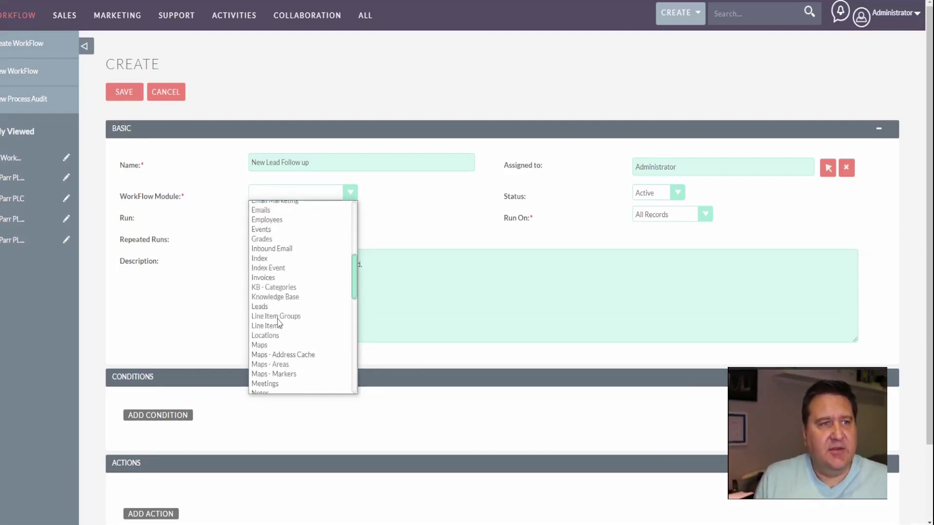
click(259, 306)
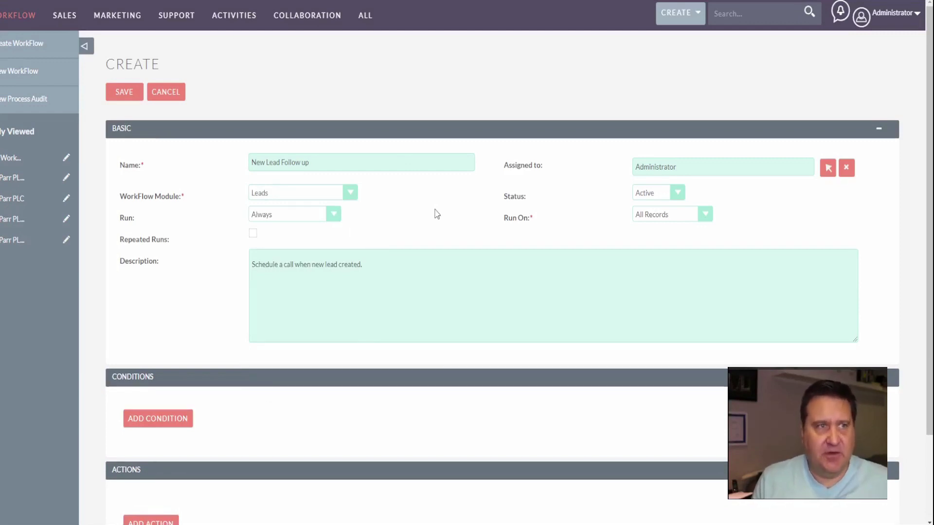
click(314, 219)
click(314, 219)
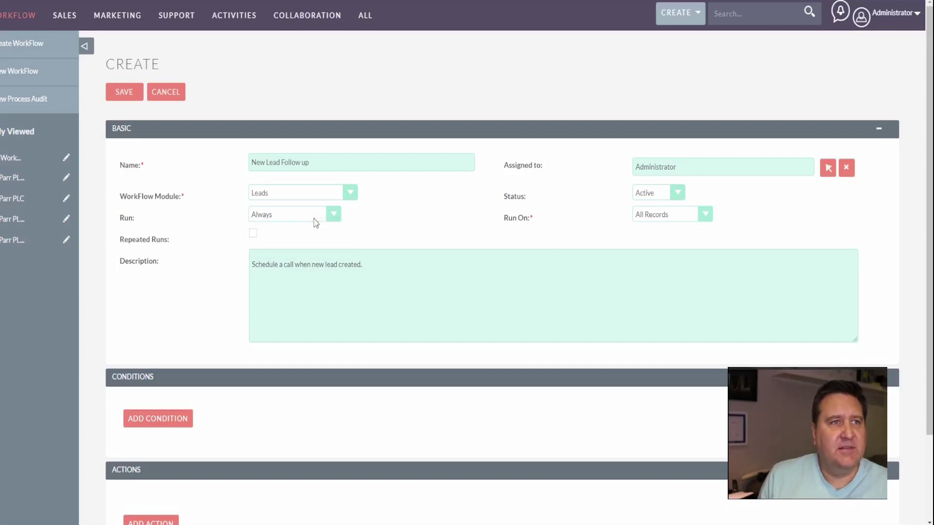
click(647, 221)
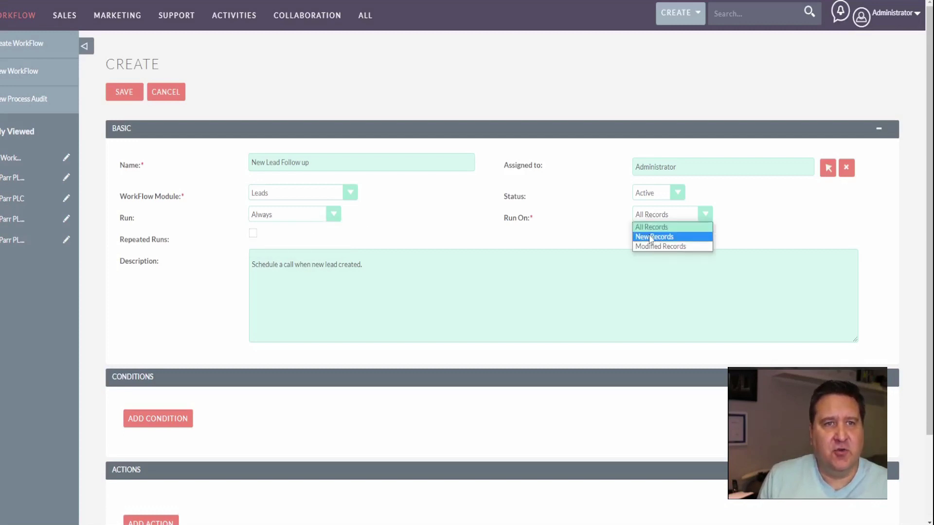
click(643, 237)
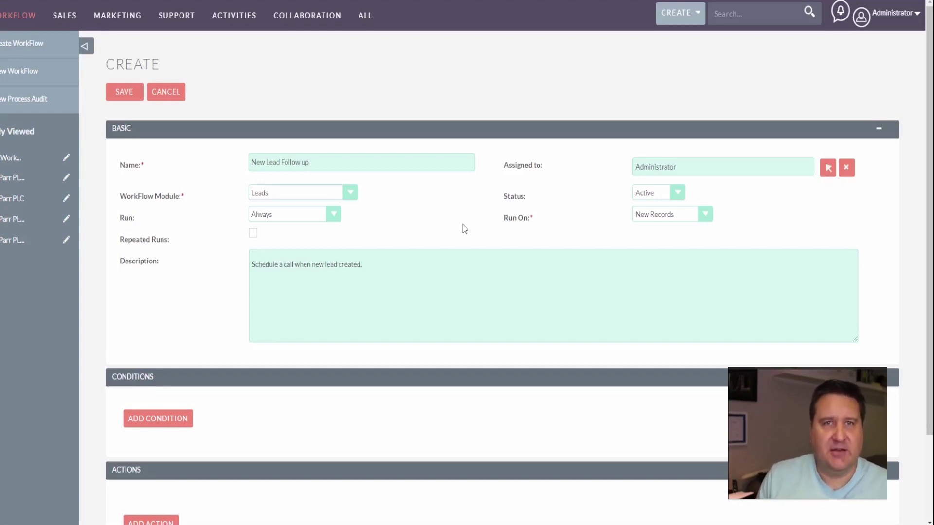
Step: Add a condition requiring the Leads Status field to be Equal To the value New
scroll(345, 248, down, 2)
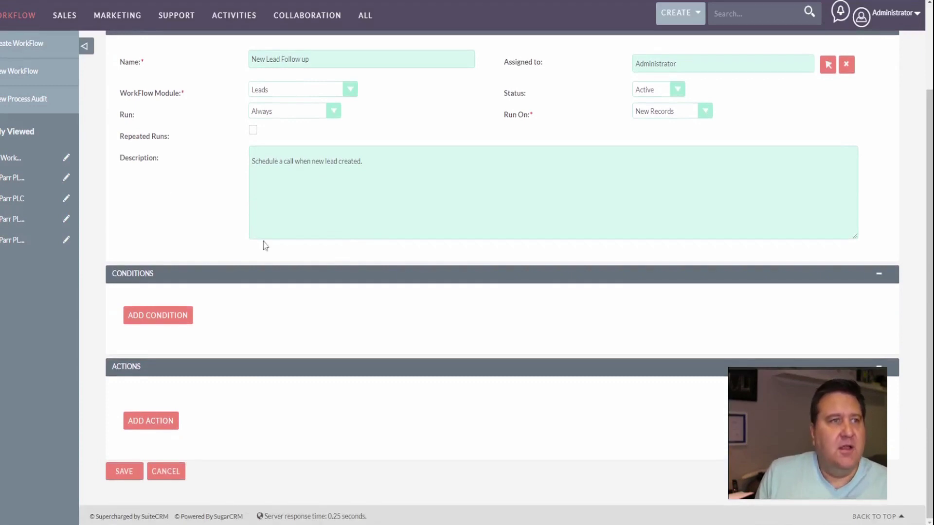
scroll(265, 245, up, 2)
click(163, 419)
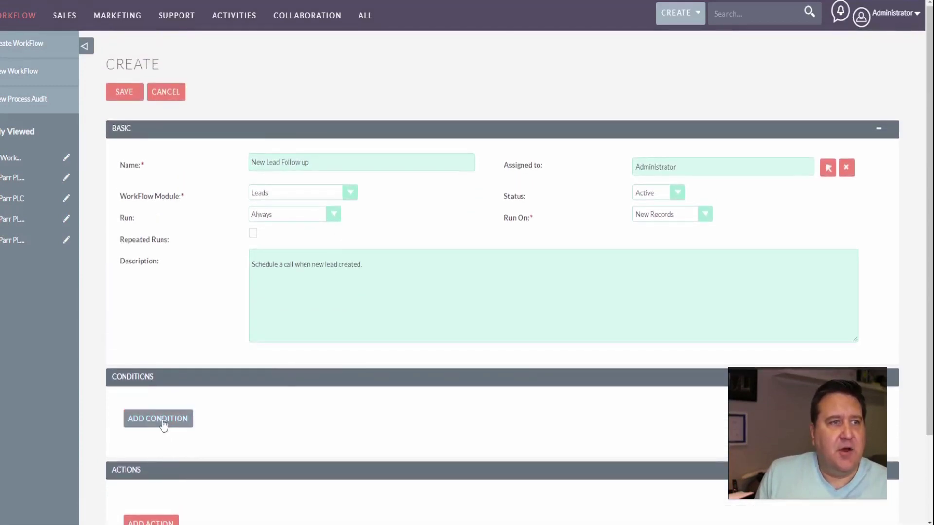
scroll(256, 370, down, 2)
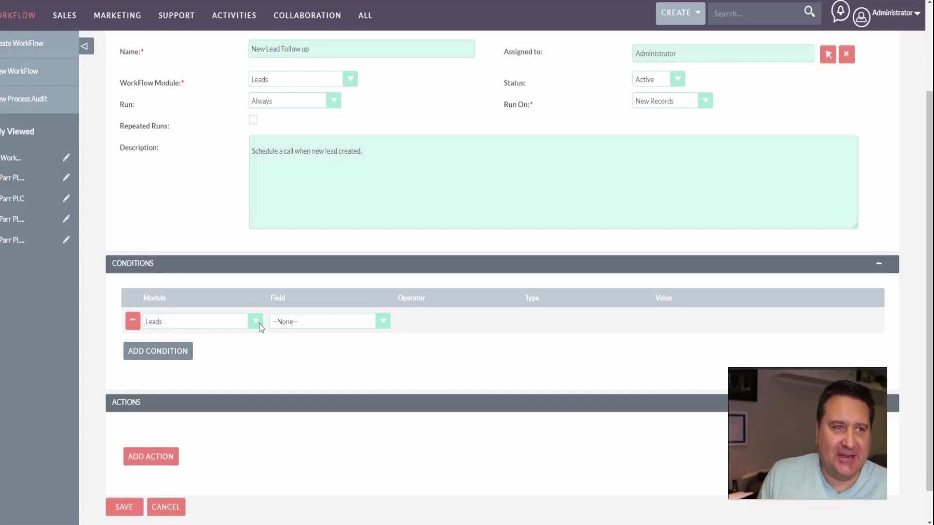
click(325, 319)
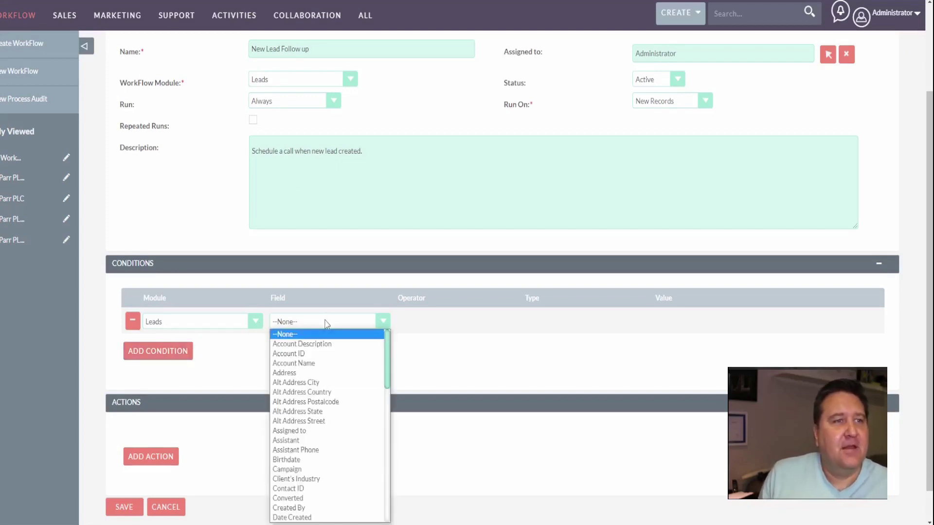
scroll(315, 411, down, 4)
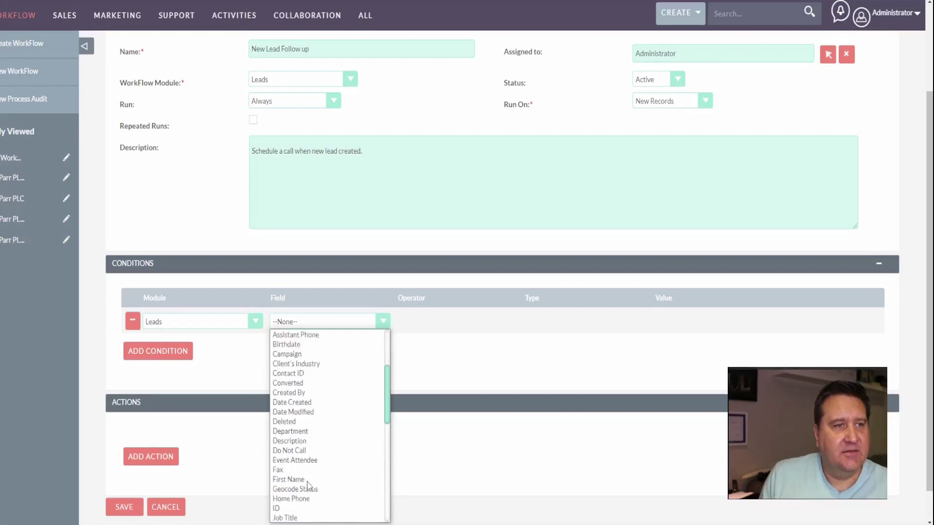
scroll(308, 485, down, 5)
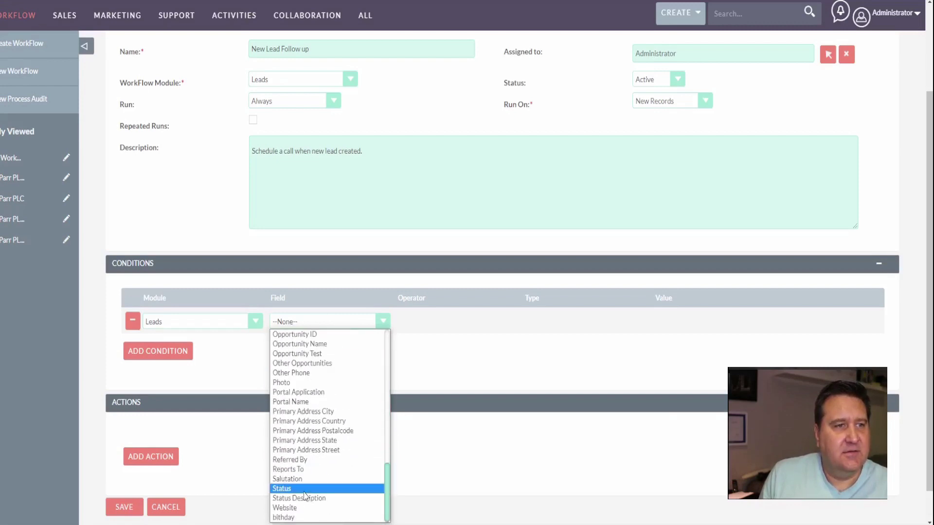
click(307, 488)
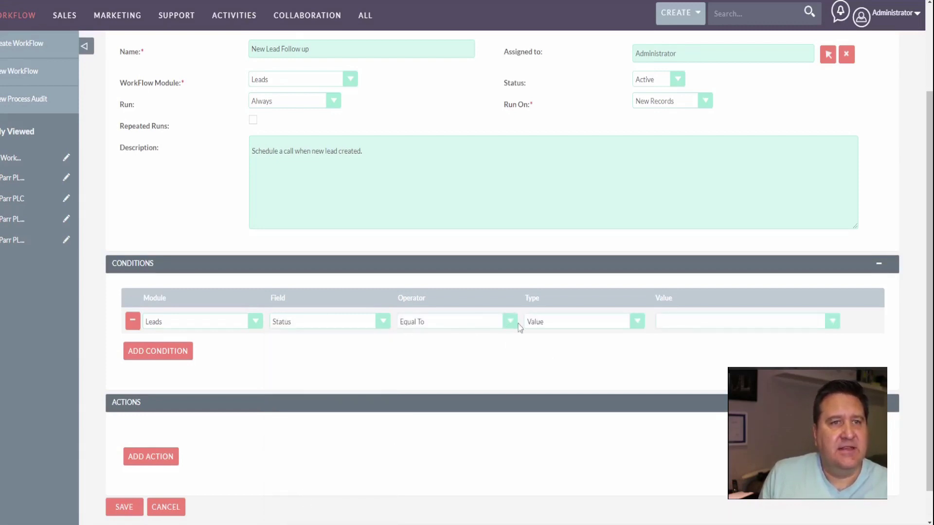
click(698, 323)
click(700, 344)
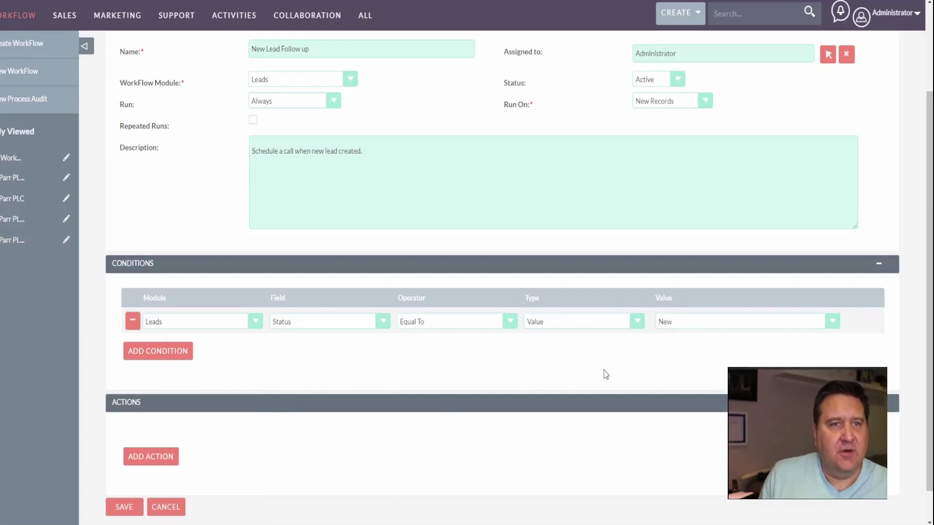
Step: Add a workflow action that creates a record, with Calls as the record type
scroll(411, 248, up, 3)
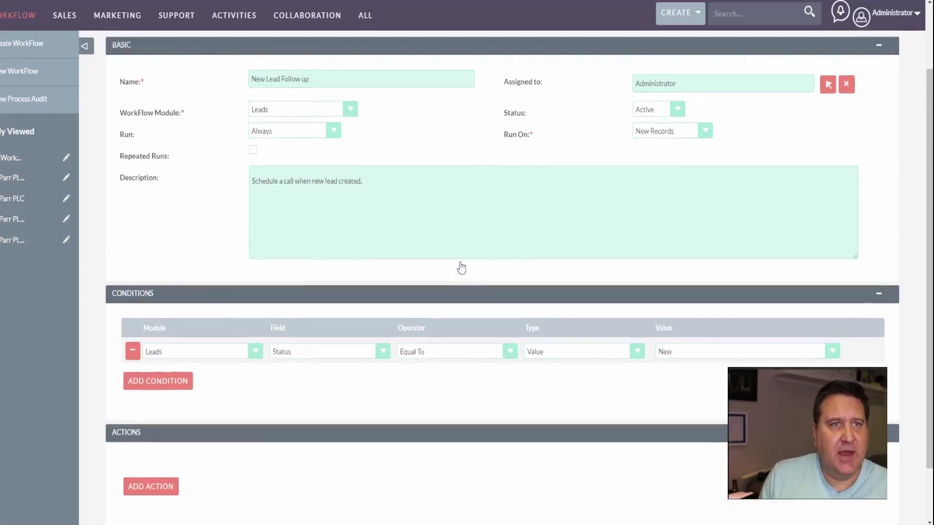
scroll(672, 282, down, 1)
scroll(672, 282, down, 2)
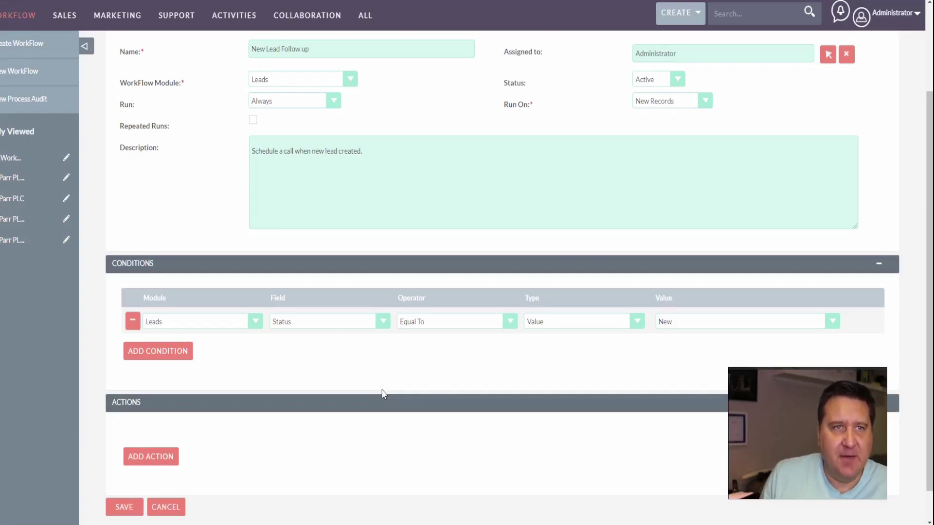
scroll(382, 393, up, 1)
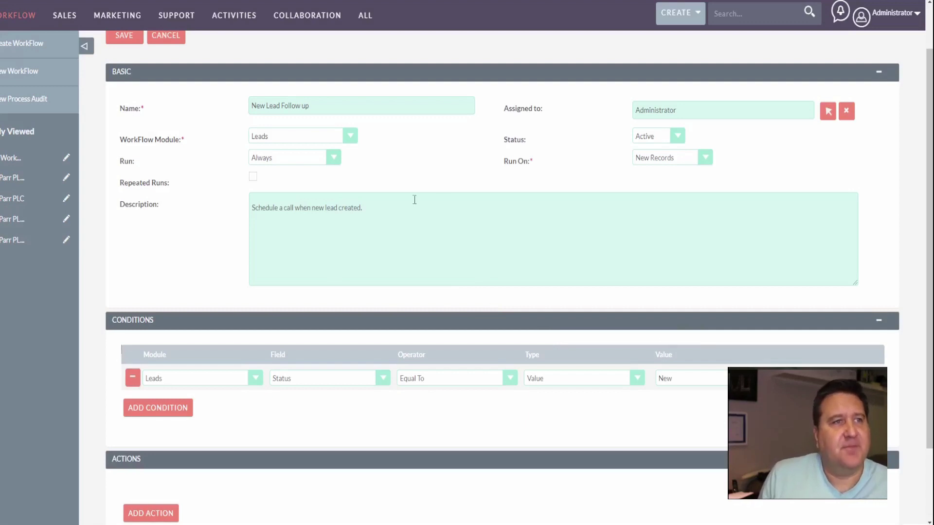
scroll(313, 227, down, 3)
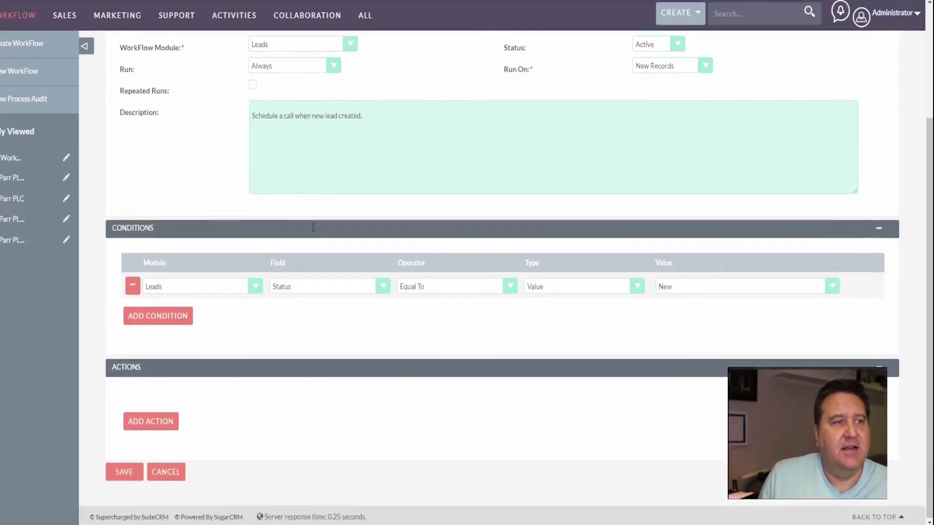
click(162, 432)
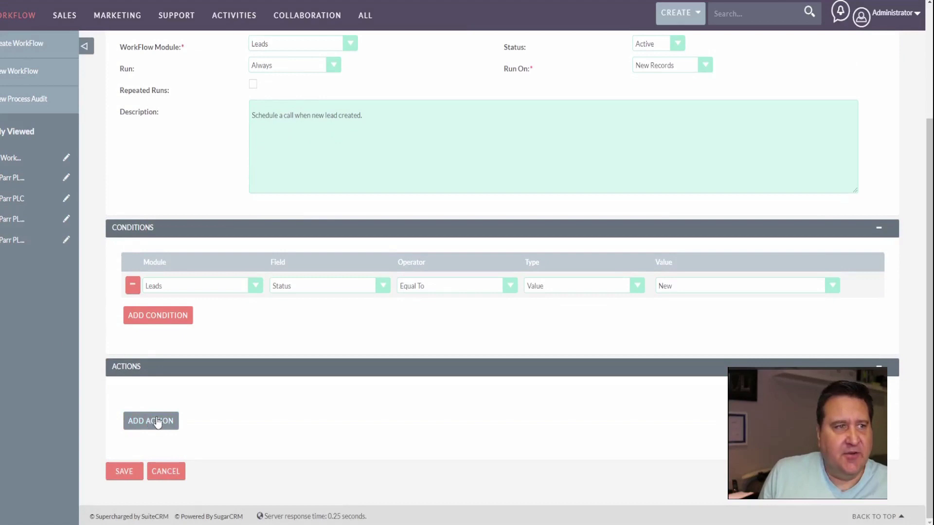
click(222, 412)
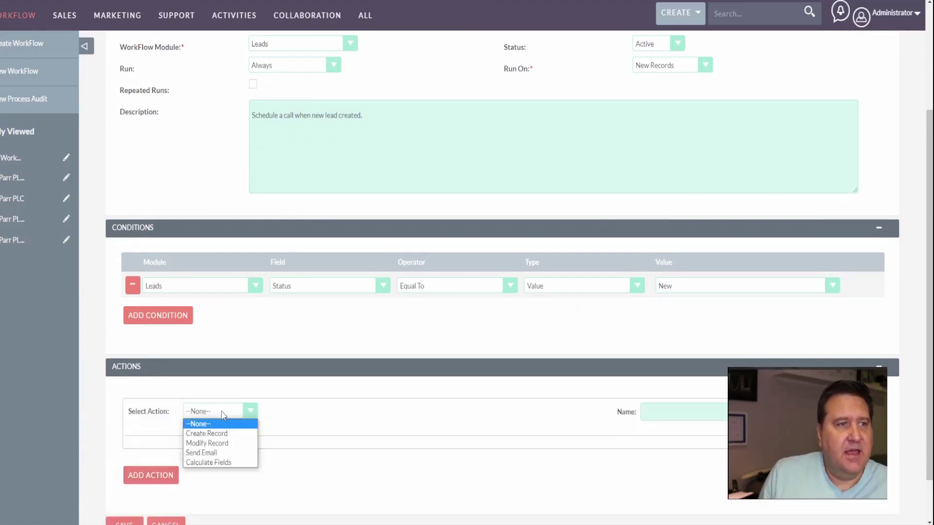
click(223, 433)
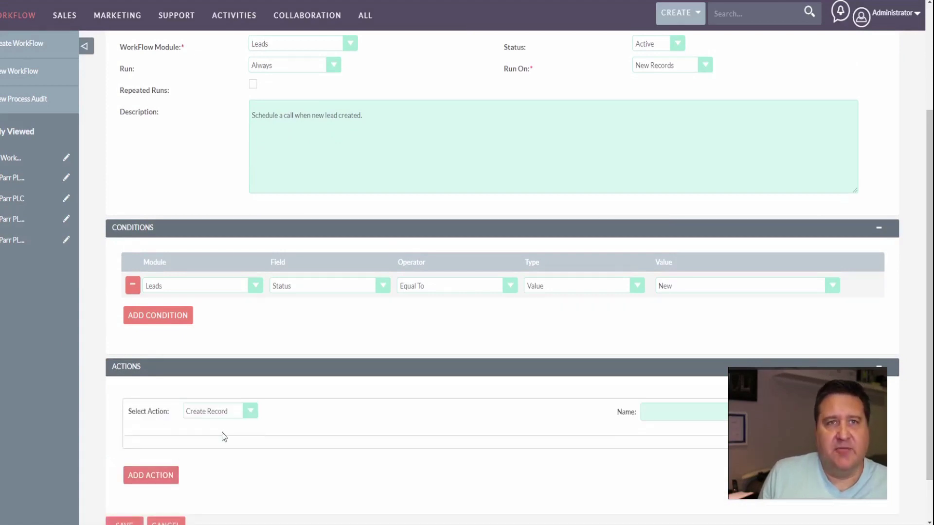
click(219, 445)
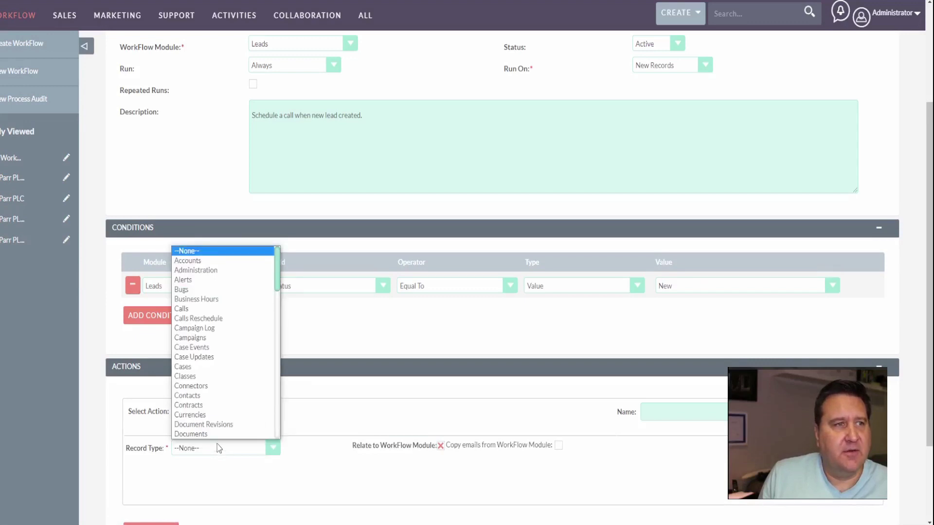
scroll(234, 341, down, 1)
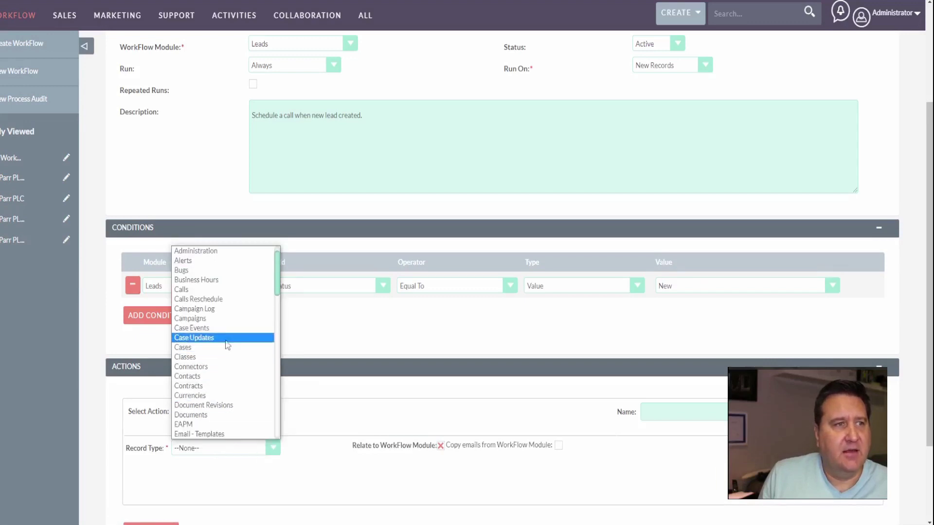
click(243, 290)
Step: Name the new workflow action "Create Call"
click(678, 415)
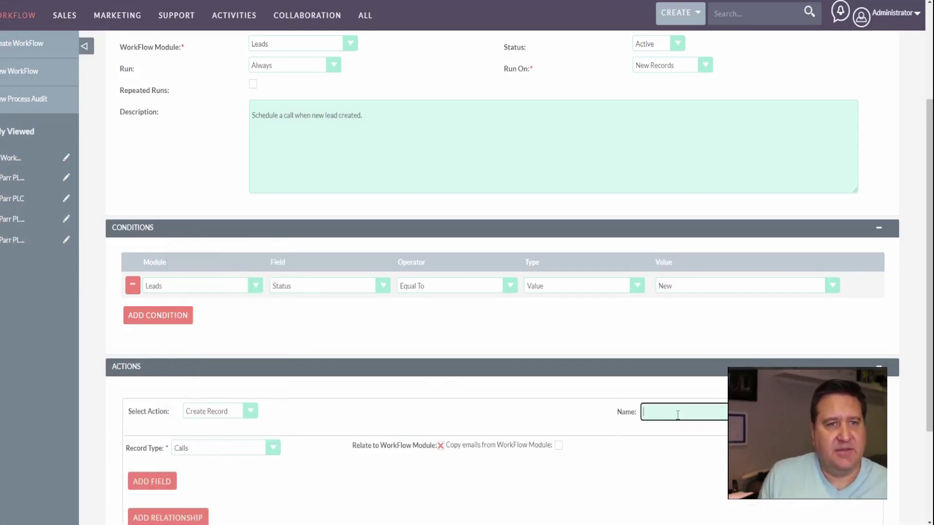
text(Create Cal)
text(all)
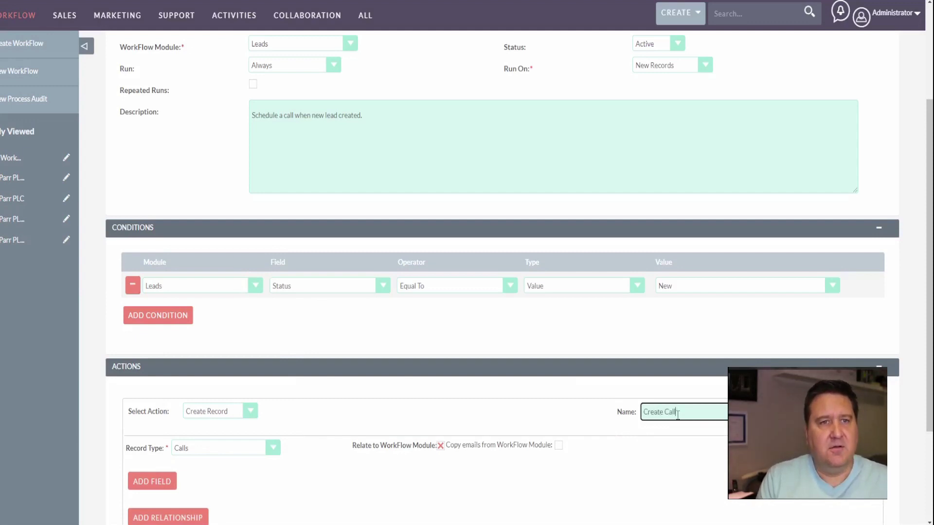
Step: Add a Subject field to the Create Call action and give it the value "Lead Intro Call"
scroll(677, 415, down, 3)
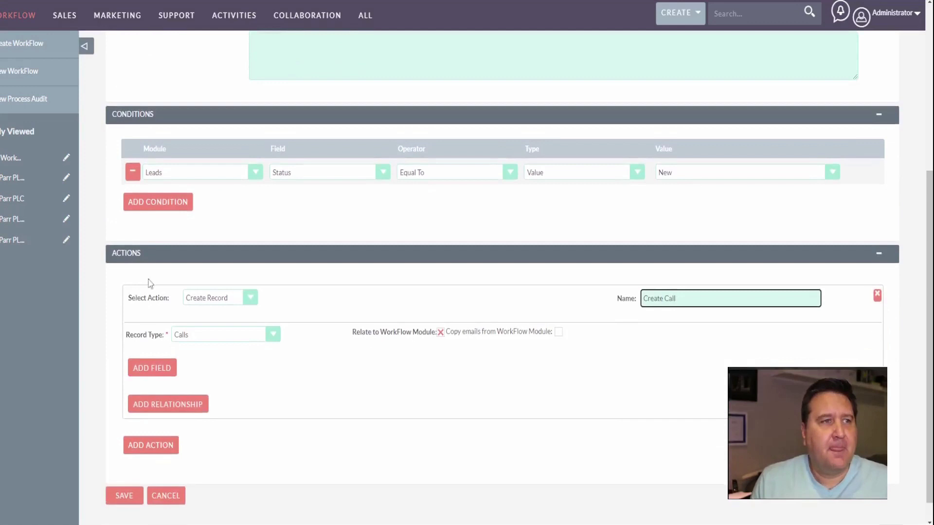
click(147, 342)
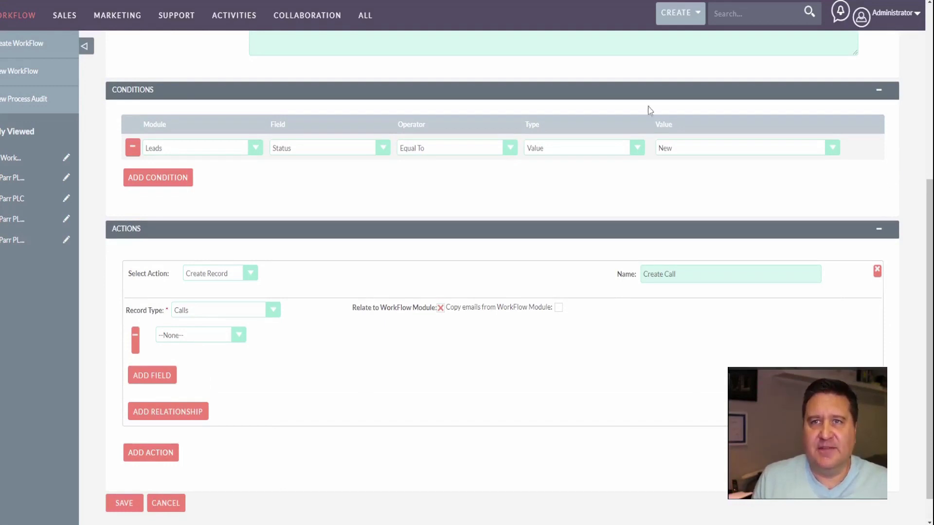
click(208, 340)
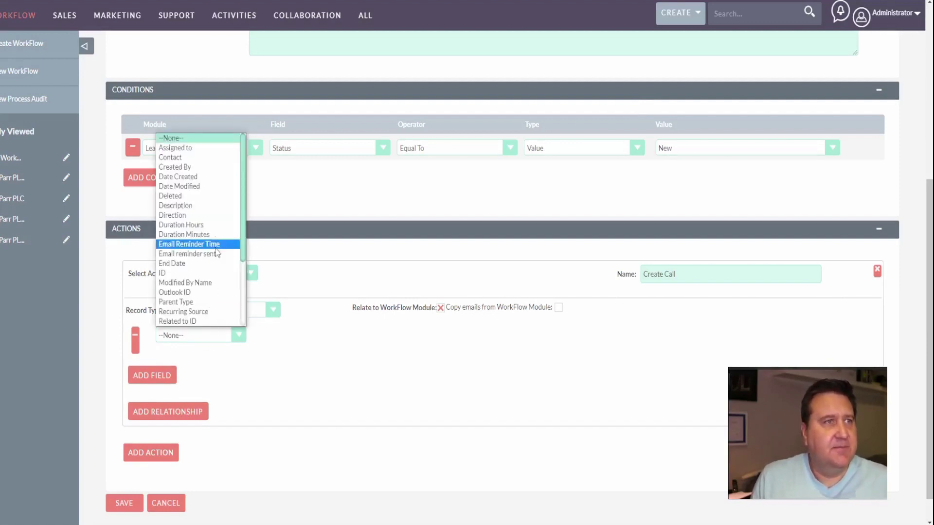
scroll(209, 297, down, 3)
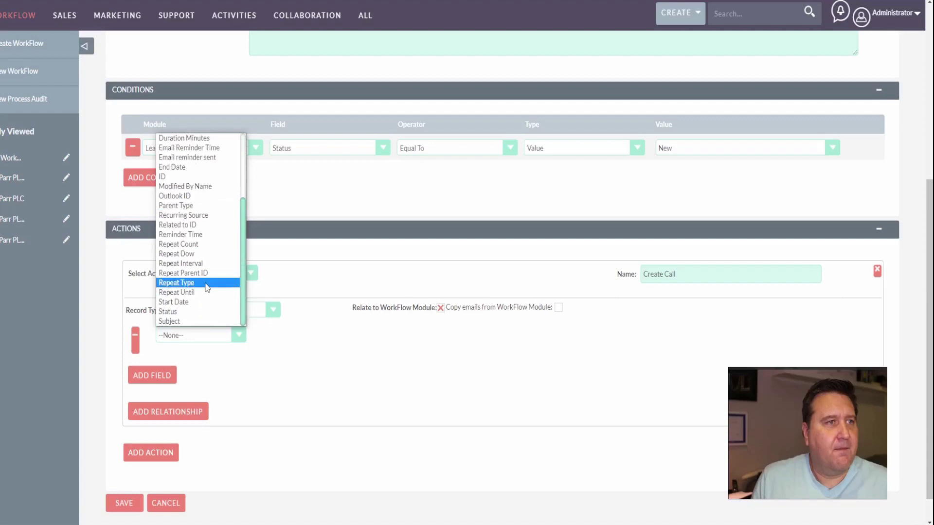
click(206, 321)
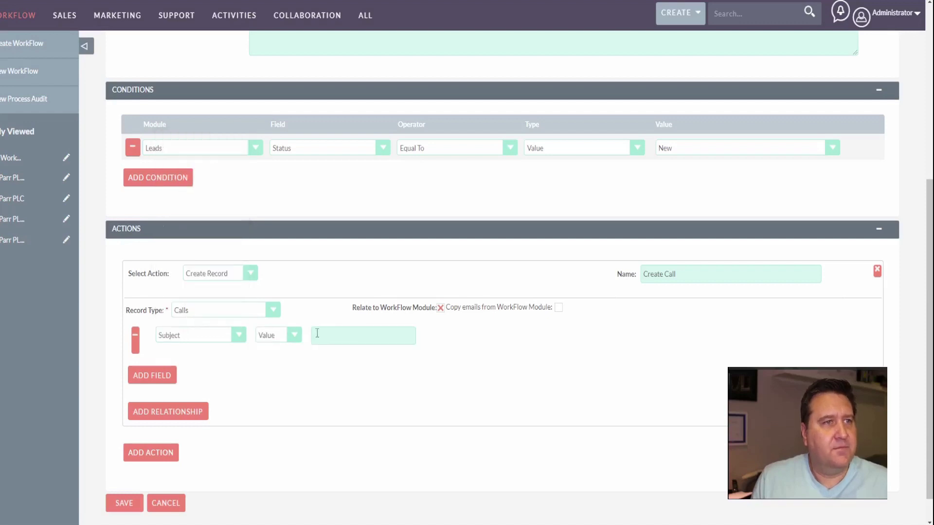
click(355, 335)
text(Lead Intro Call)
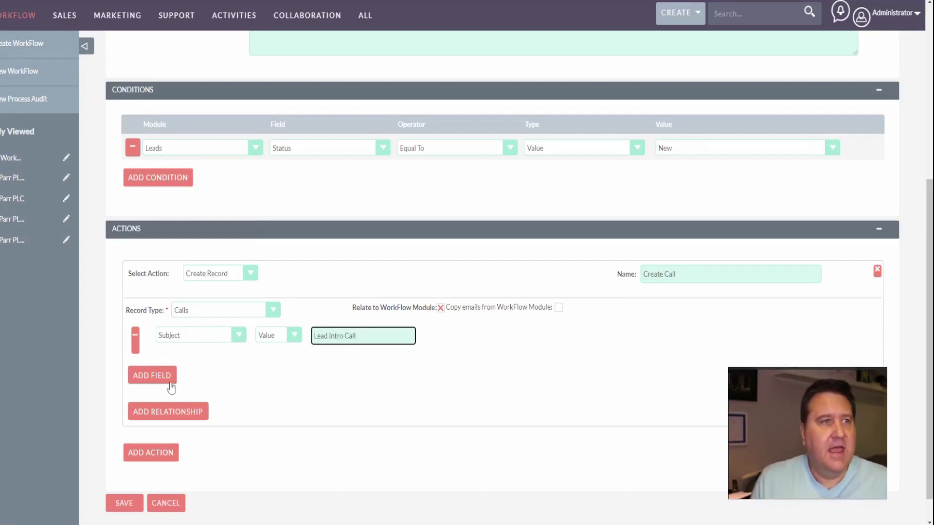
Step: Add a Related to ID field to the call action, filled from the lead's ID using the Field type
click(155, 378)
click(175, 378)
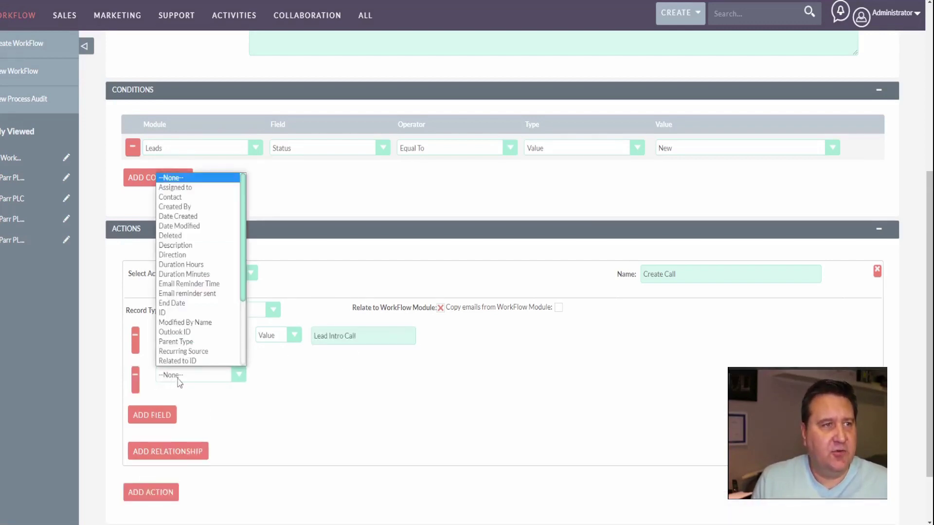
click(190, 360)
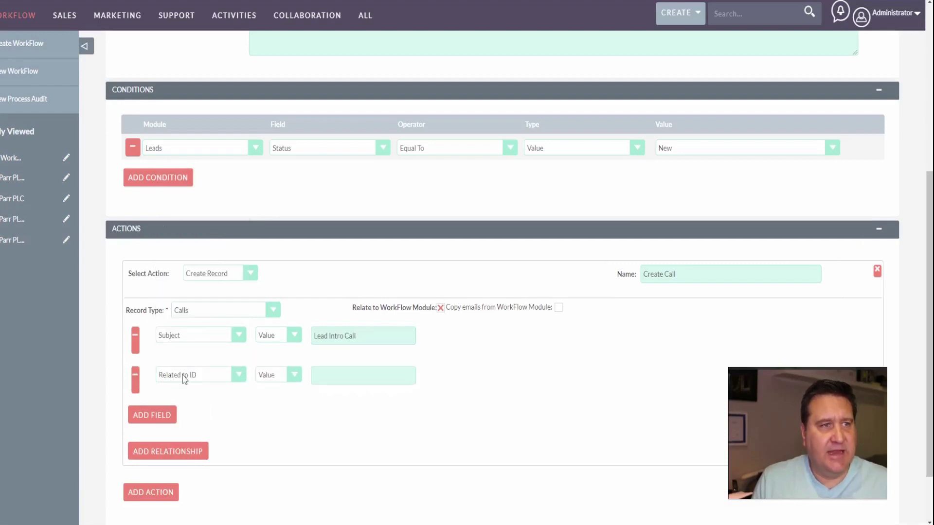
click(293, 378)
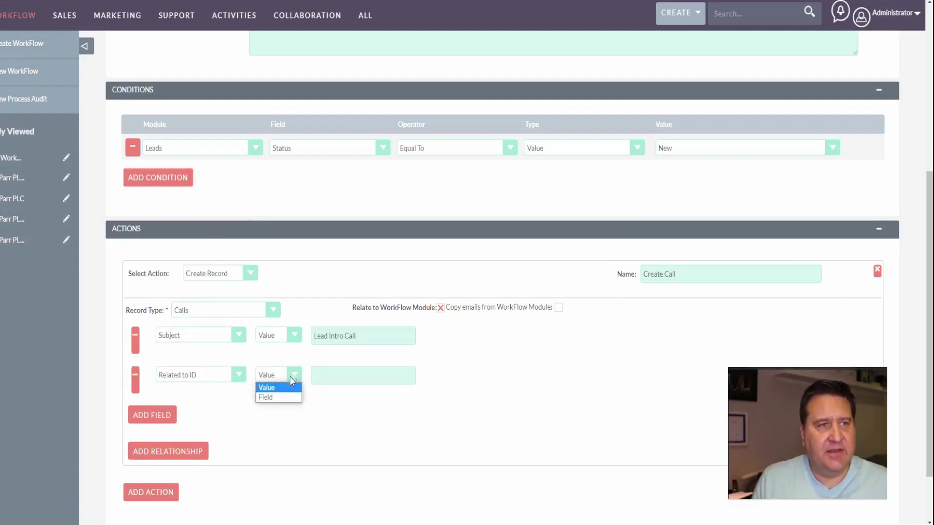
click(284, 400)
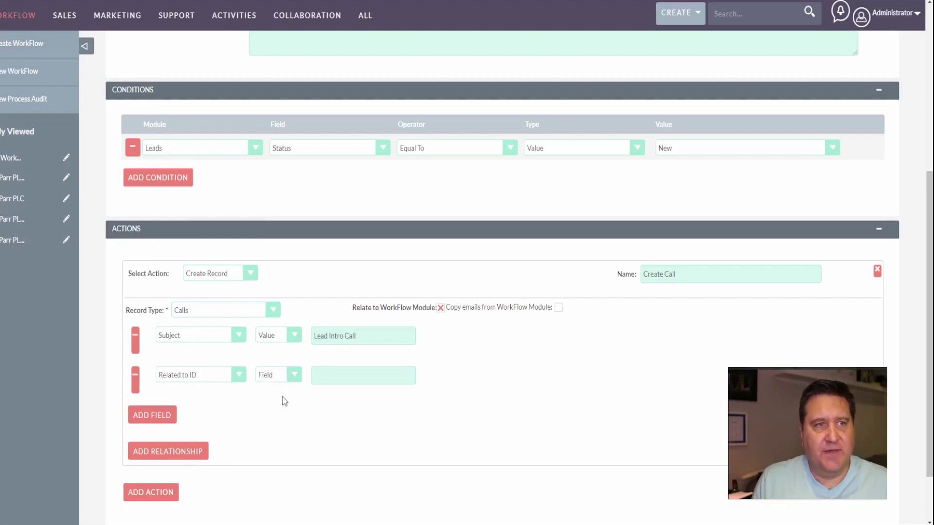
click(342, 382)
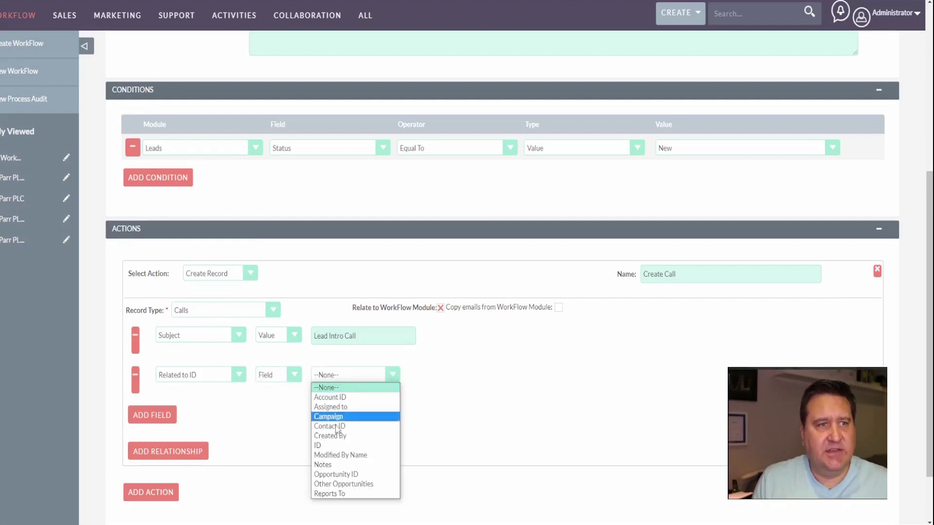
click(340, 445)
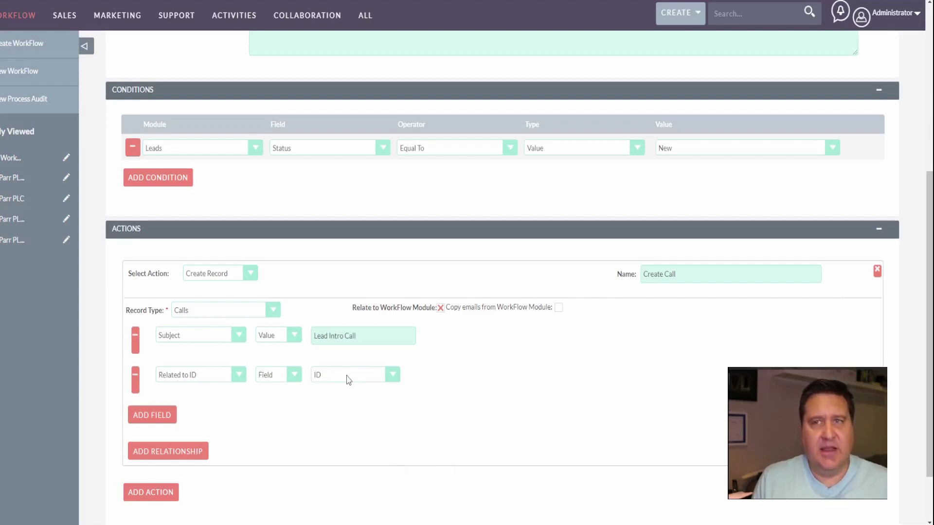
Step: Add a Start Date field to the call action, filled from the lead's Date Created using the Field type
click(152, 415)
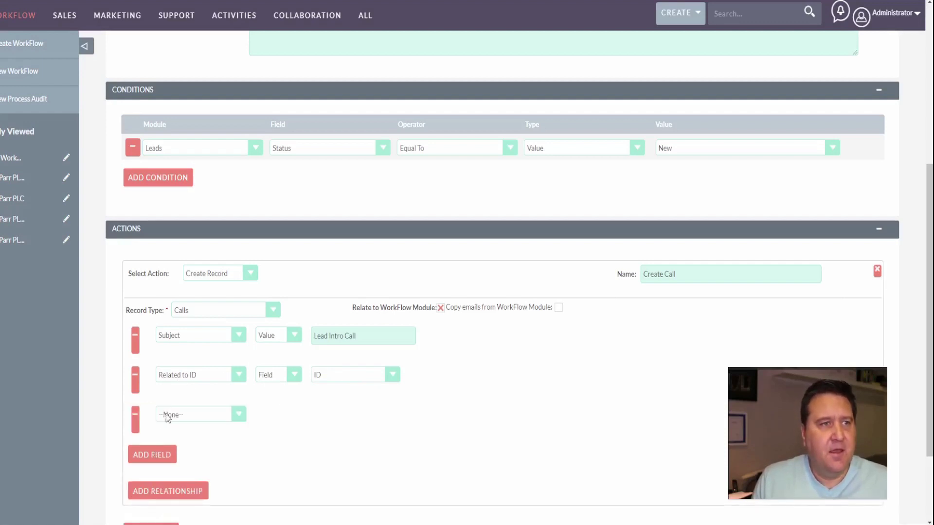
click(189, 419)
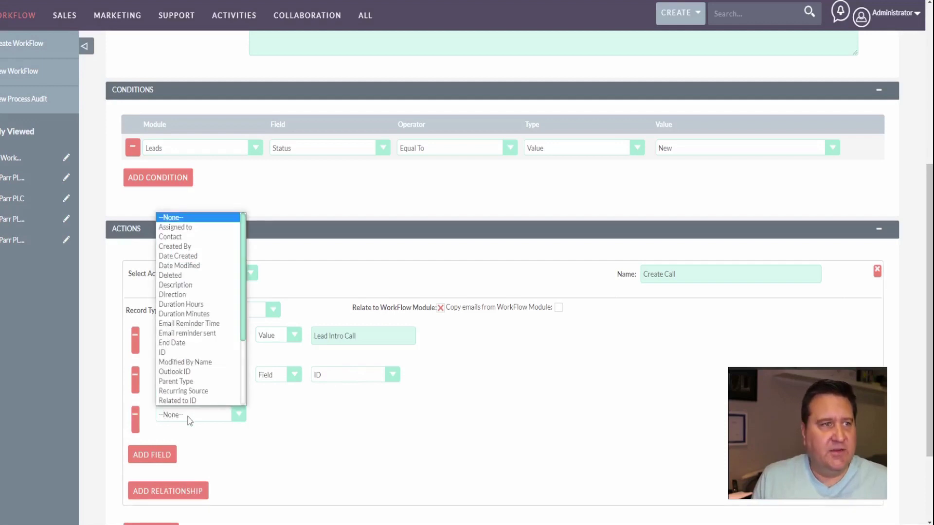
scroll(197, 373, down, 3)
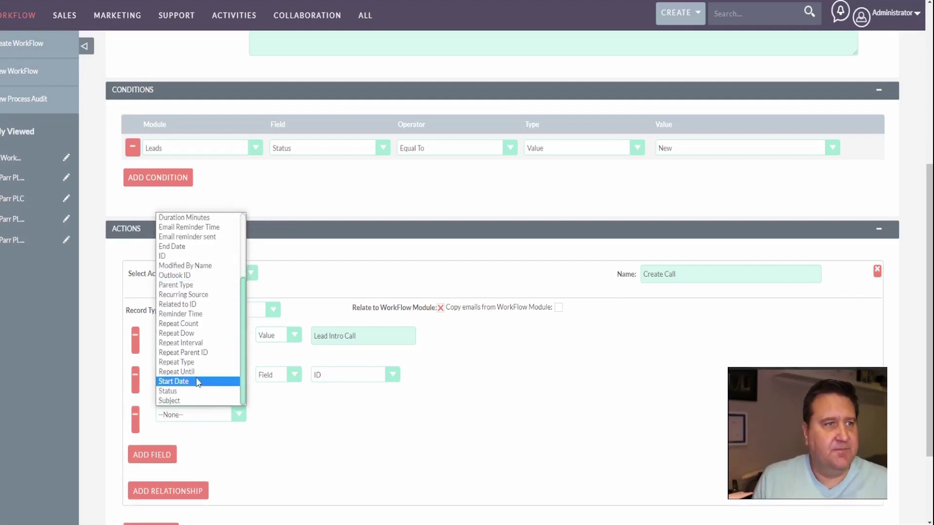
click(181, 381)
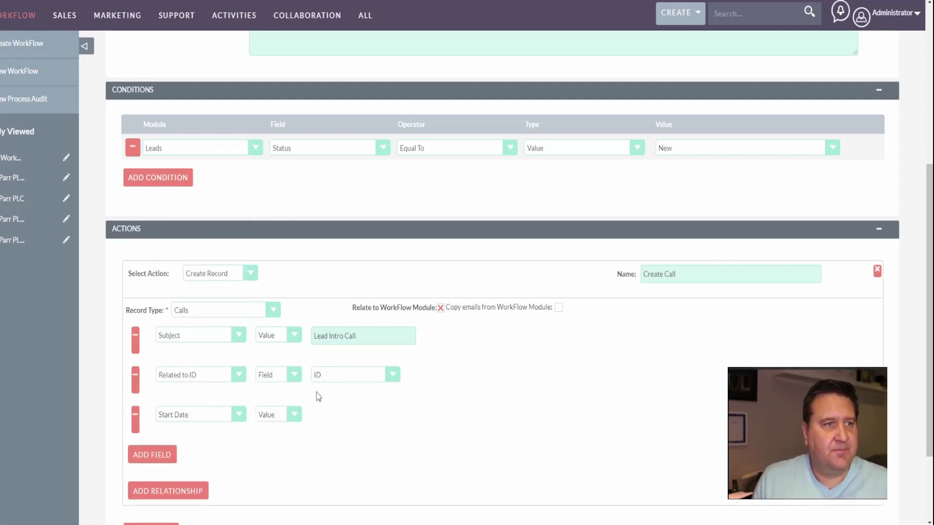
click(291, 416)
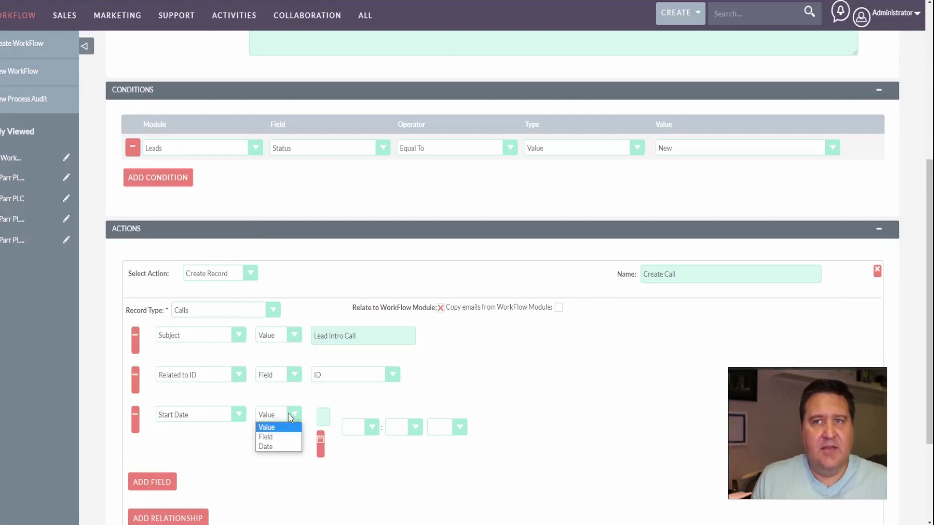
click(279, 438)
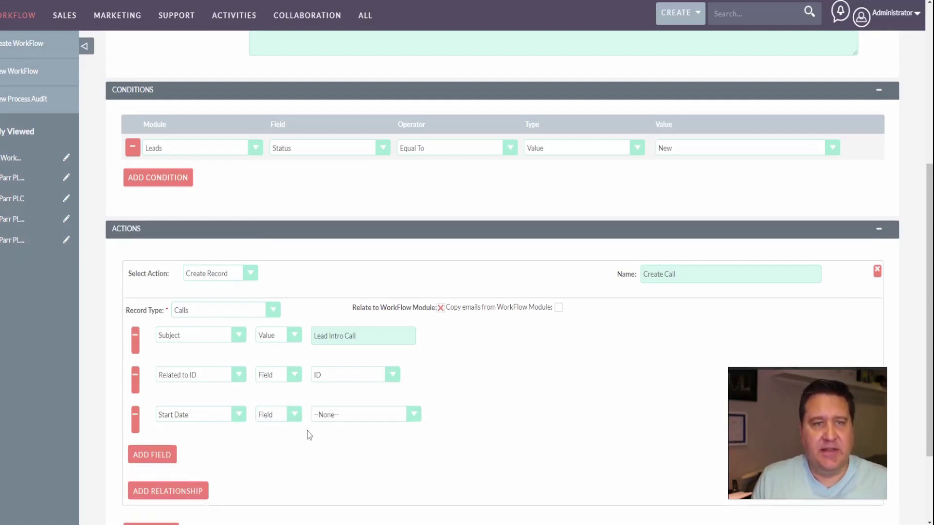
click(334, 415)
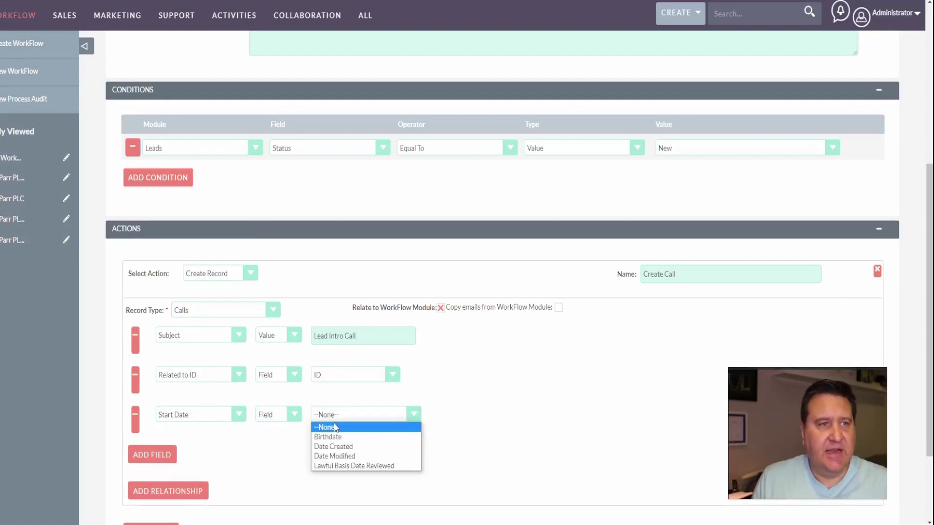
click(344, 447)
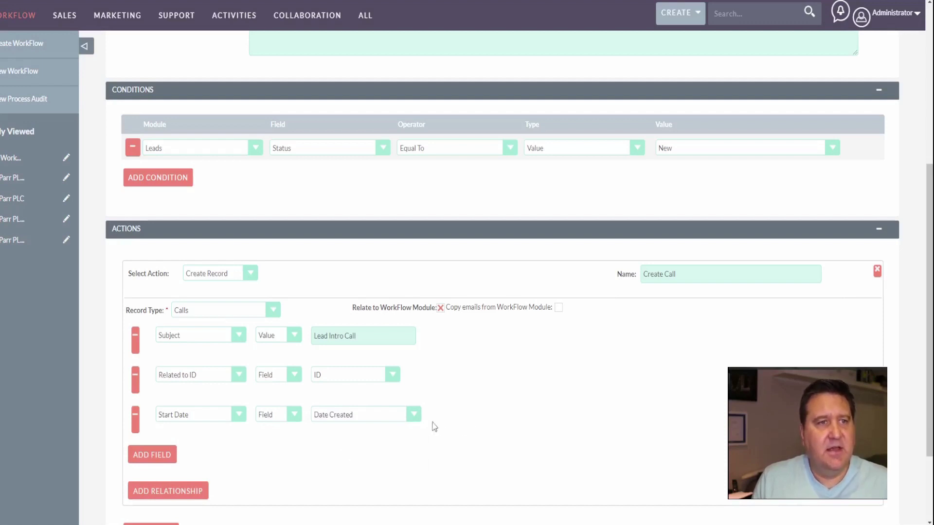
click(413, 418)
click(366, 447)
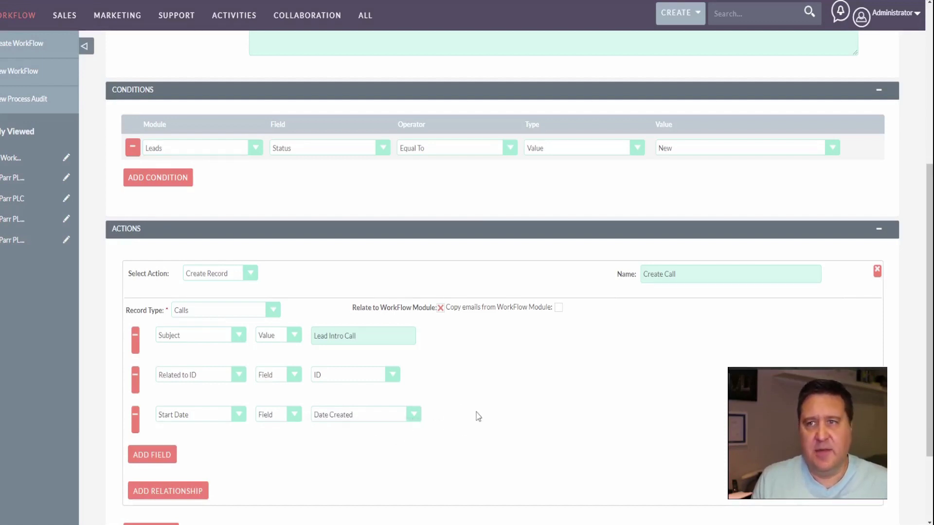
click(413, 415)
click(414, 414)
click(414, 415)
click(414, 415)
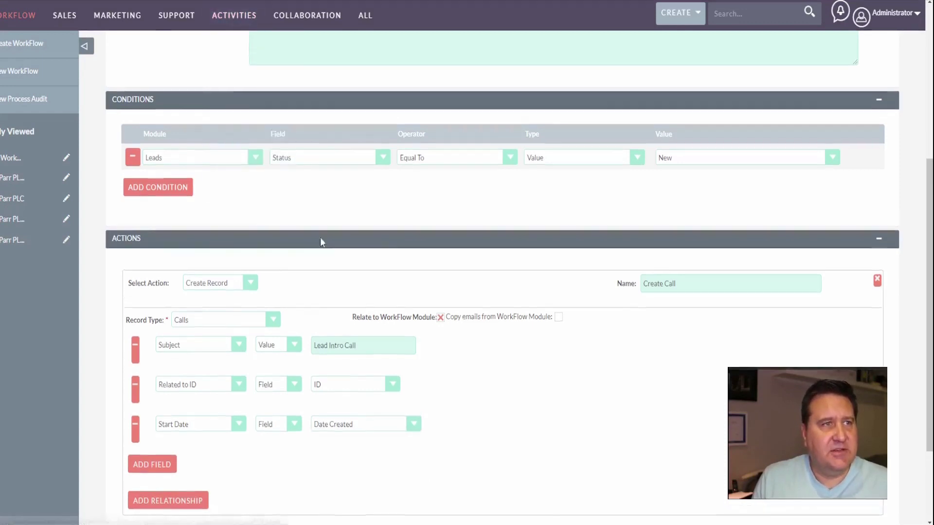
Step: Set the workflow's Status to Inactive
scroll(323, 240, up, 6)
click(677, 192)
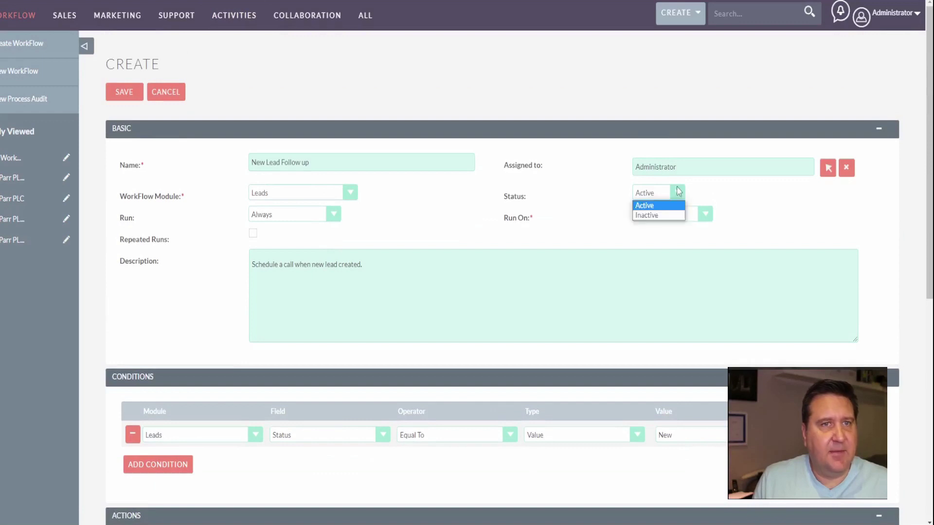
click(668, 214)
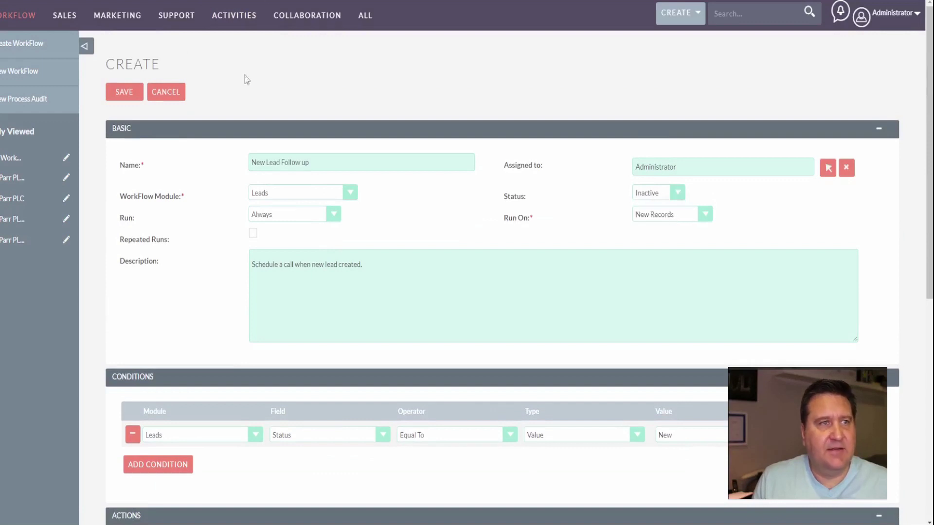
Step: Save the New Lead Follow up workflow and reopen it for editing at its Create Call action
click(121, 98)
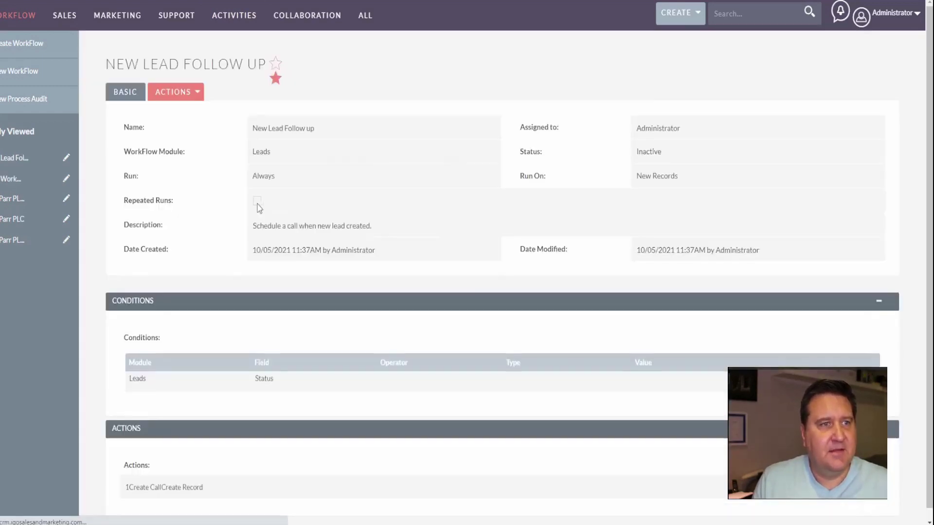
click(194, 92)
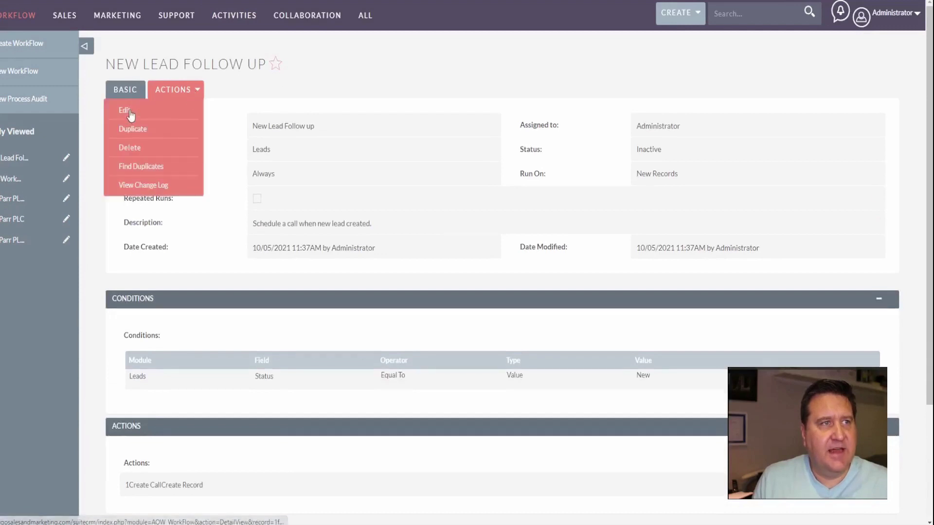
click(128, 111)
scroll(354, 184, down, 7)
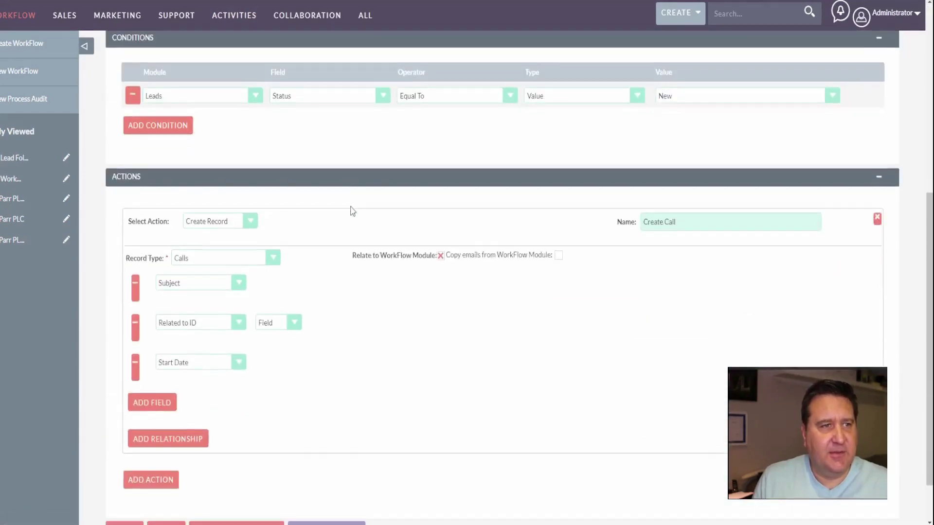
scroll(352, 211, down, 1)
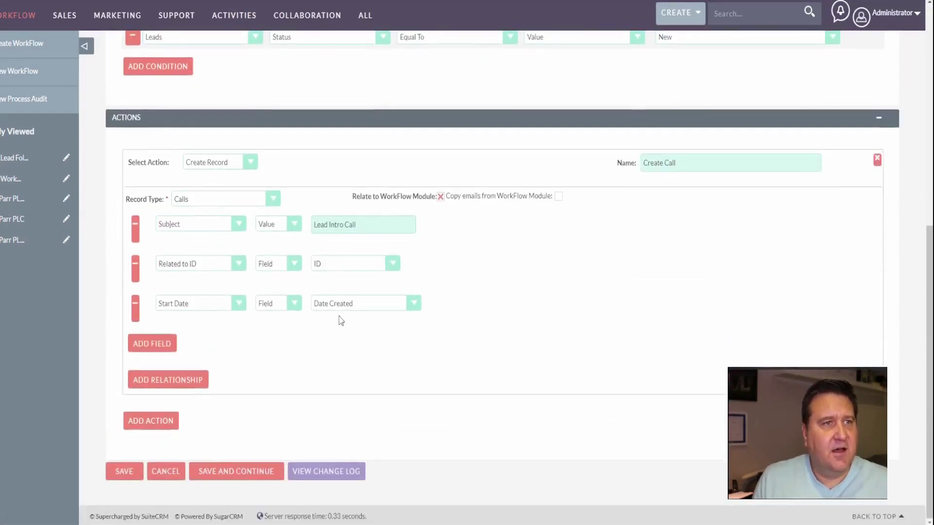
Step: Switch the call's Start Date to the Date type and set it to Date Created + 2 Hours
click(353, 306)
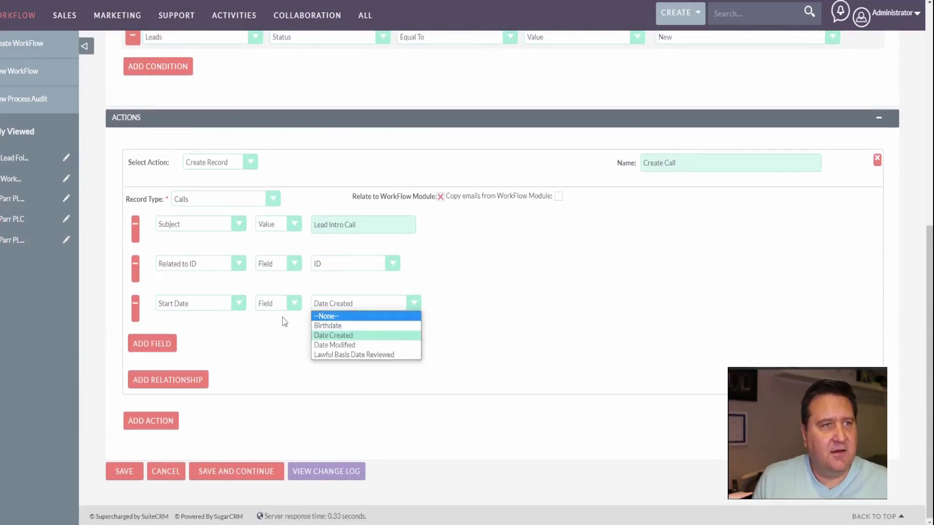
click(291, 304)
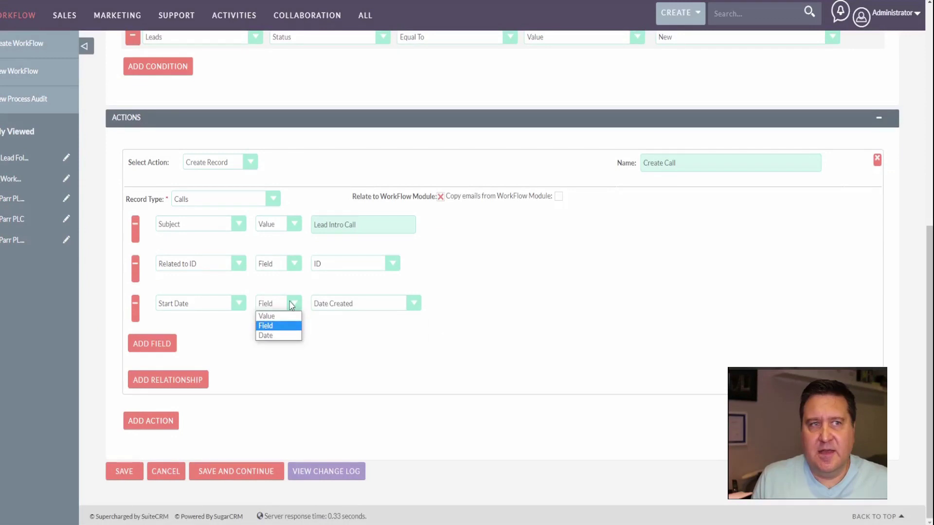
click(281, 335)
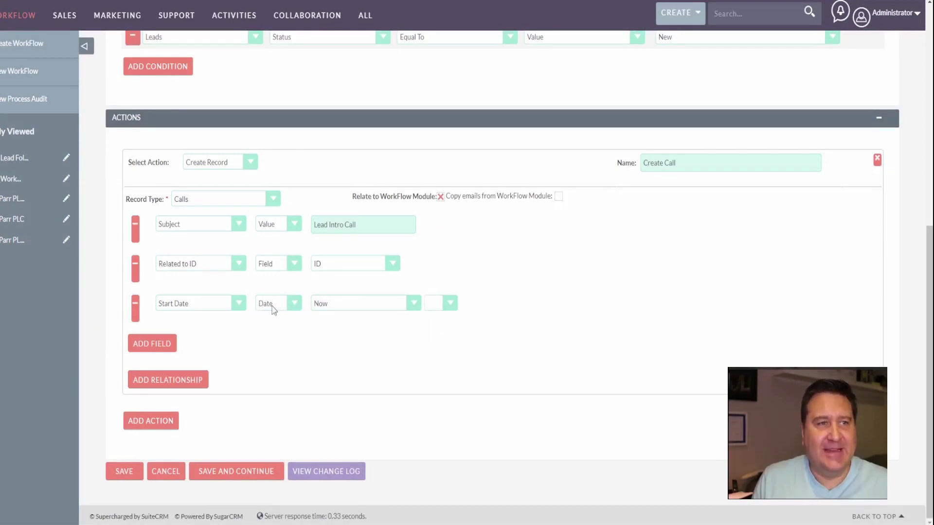
click(361, 306)
click(365, 345)
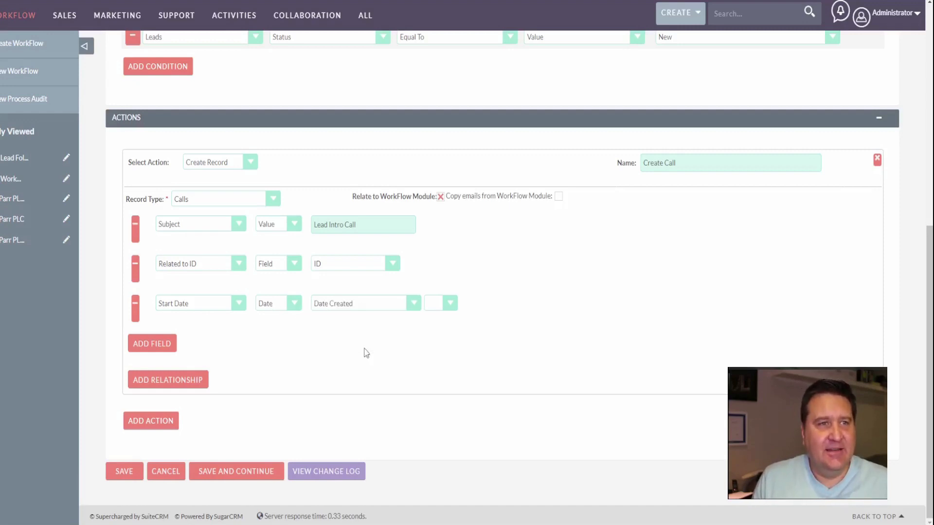
click(443, 312)
click(445, 323)
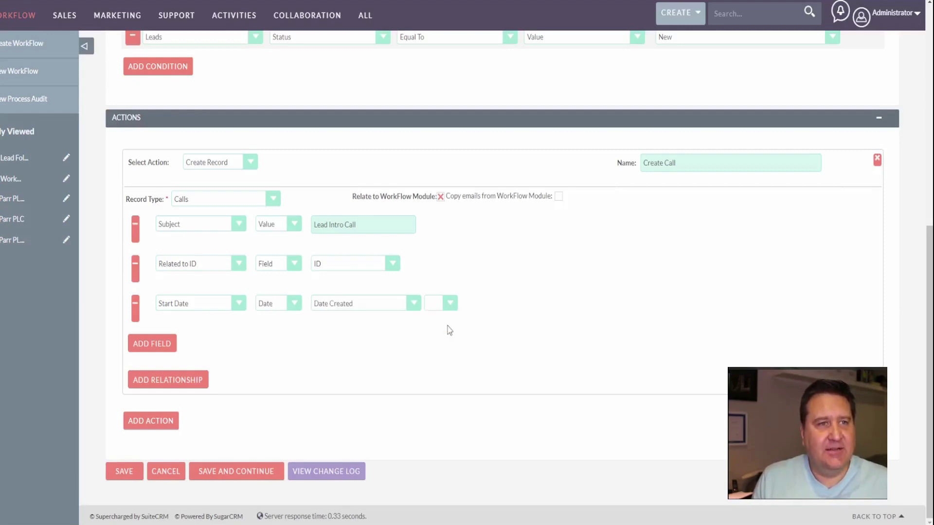
click(487, 300)
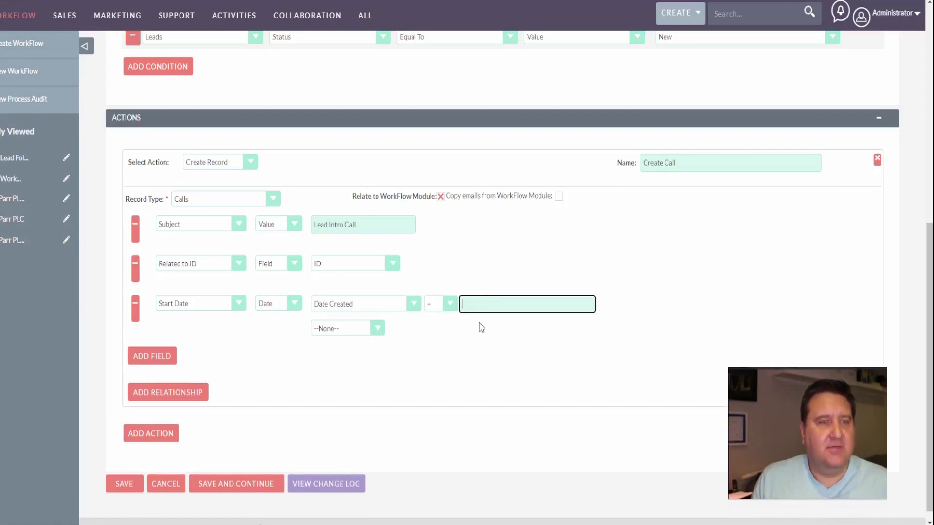
text(2)
click(377, 329)
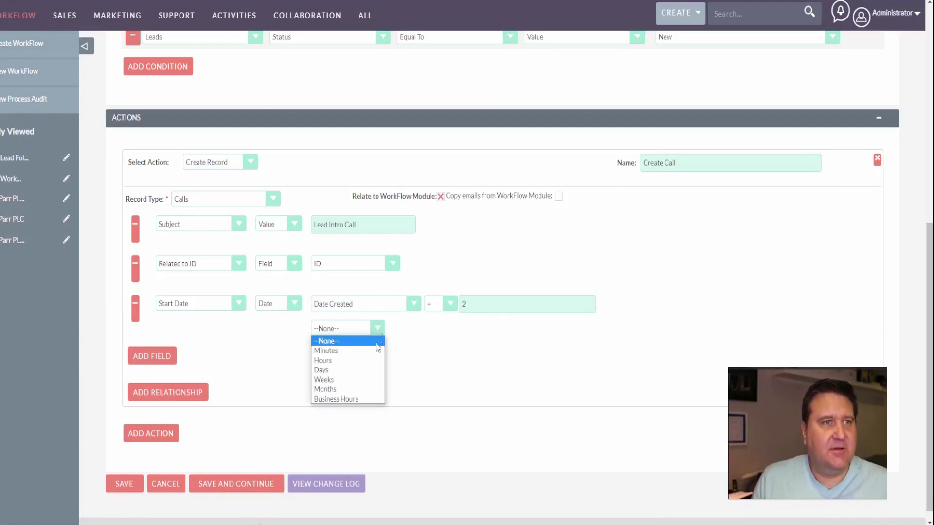
click(370, 361)
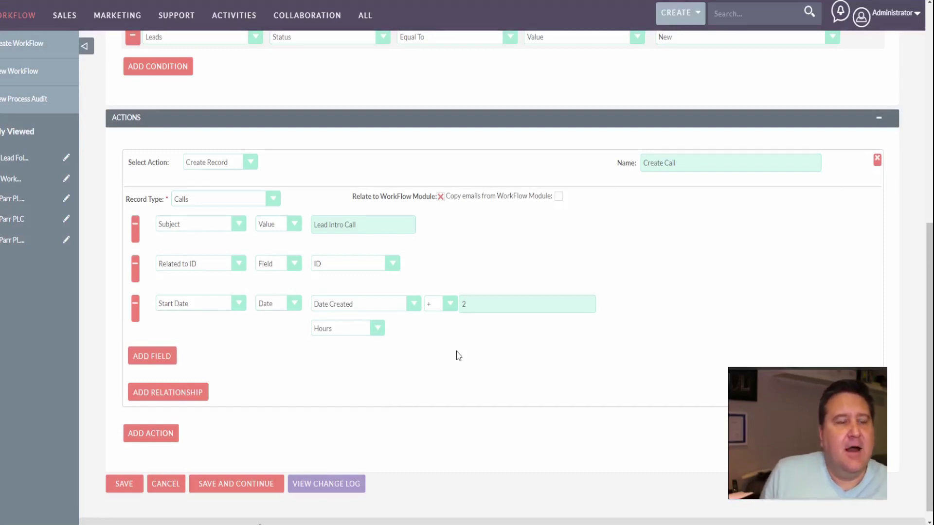
Step: Change the Start Date offset amount to 1, trying Days as the unit before settling on Hours
click(473, 302)
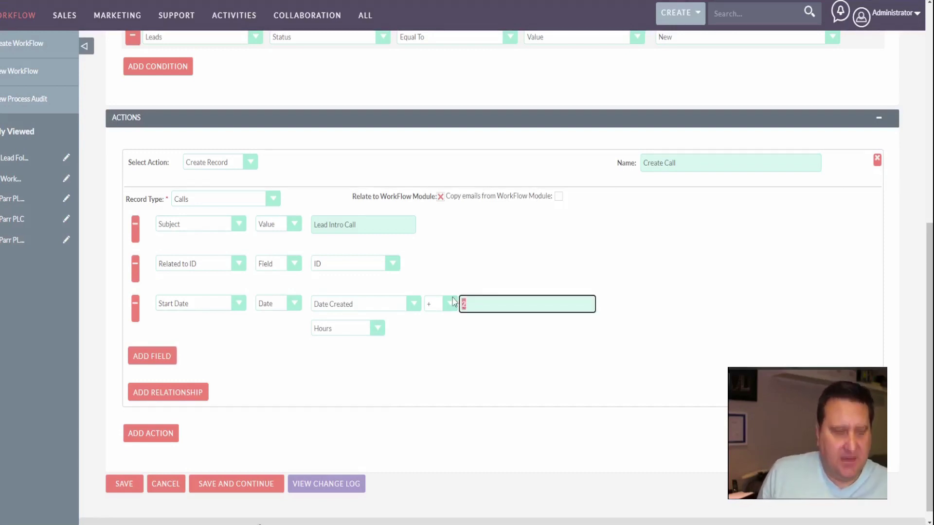
click(377, 328)
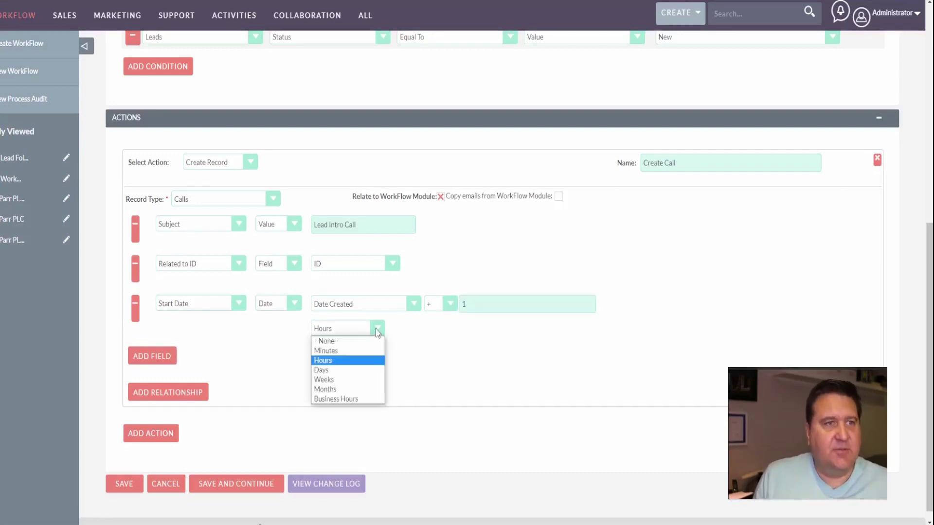
click(323, 370)
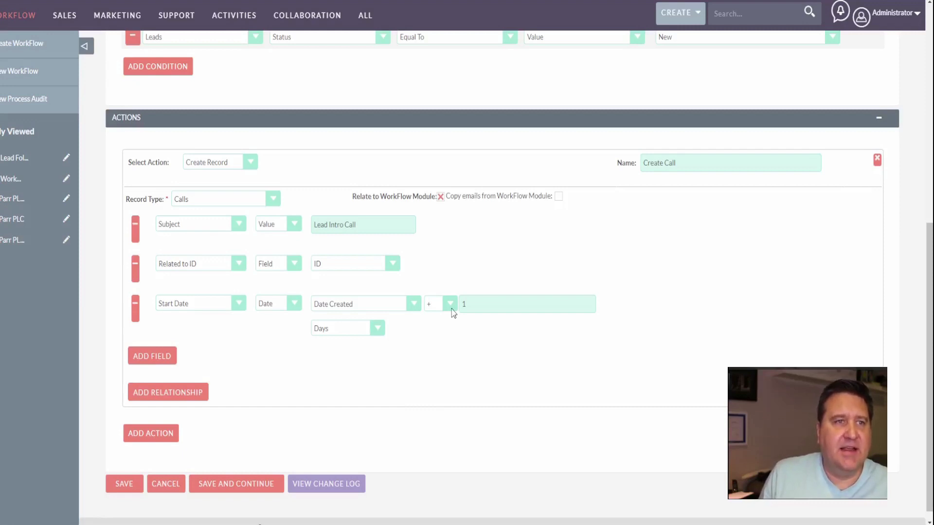
click(362, 330)
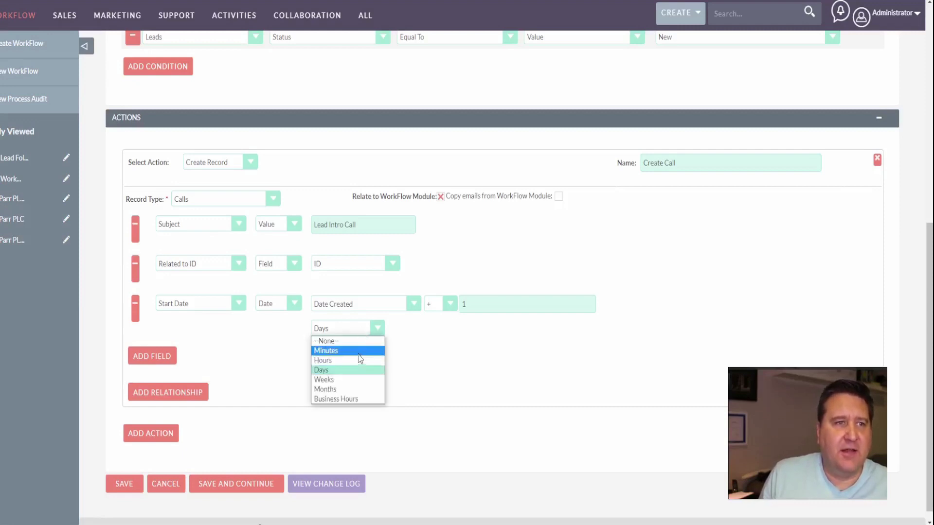
click(358, 360)
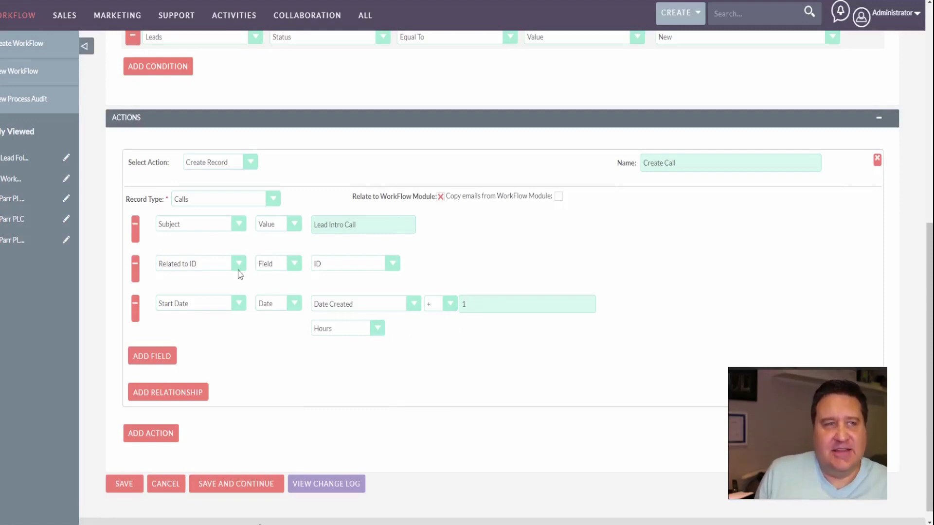
Step: Add an Assigned to field to the Create Call action
click(144, 354)
click(195, 356)
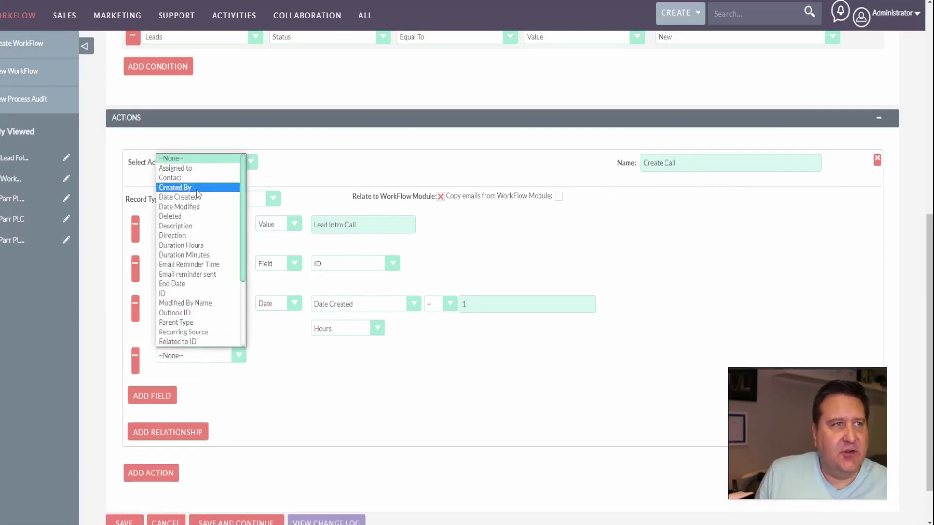
click(175, 168)
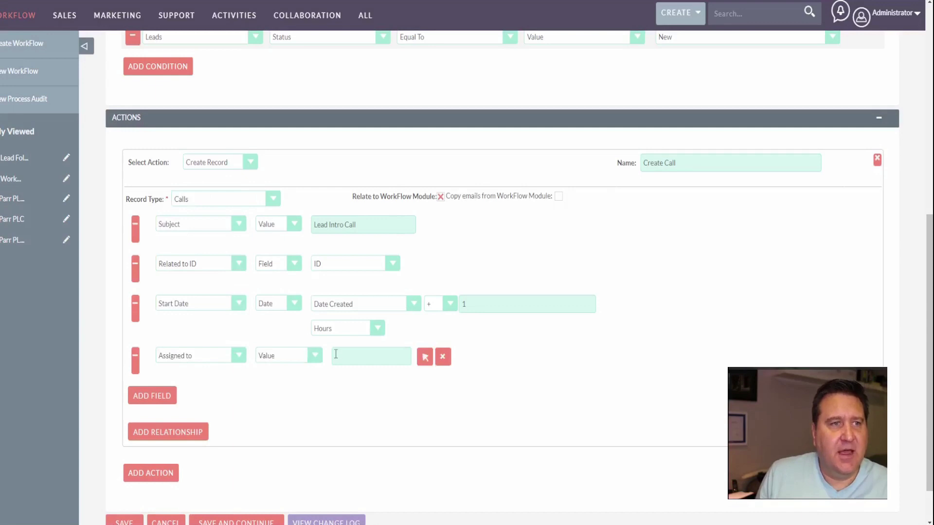
Step: Browse the user list and choose Administrator as the Assigned to value
click(422, 361)
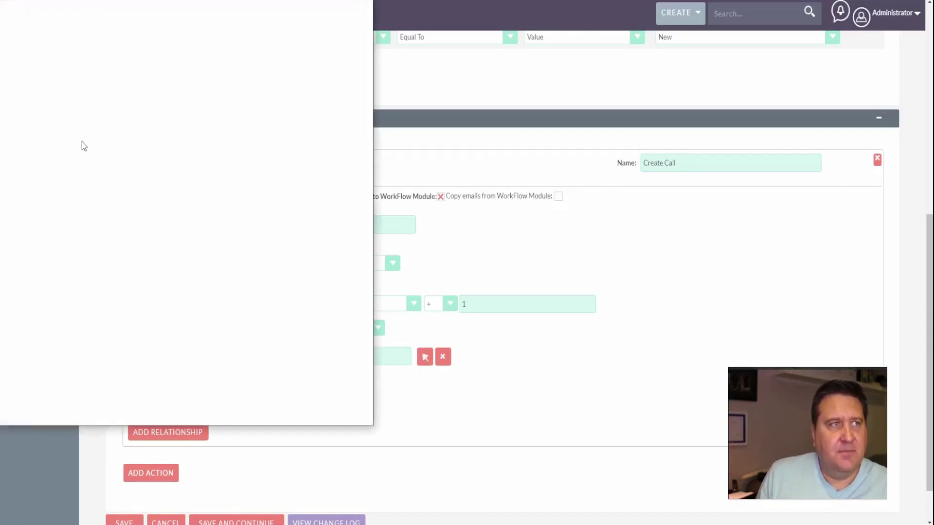
scroll(88, 170, down, 10)
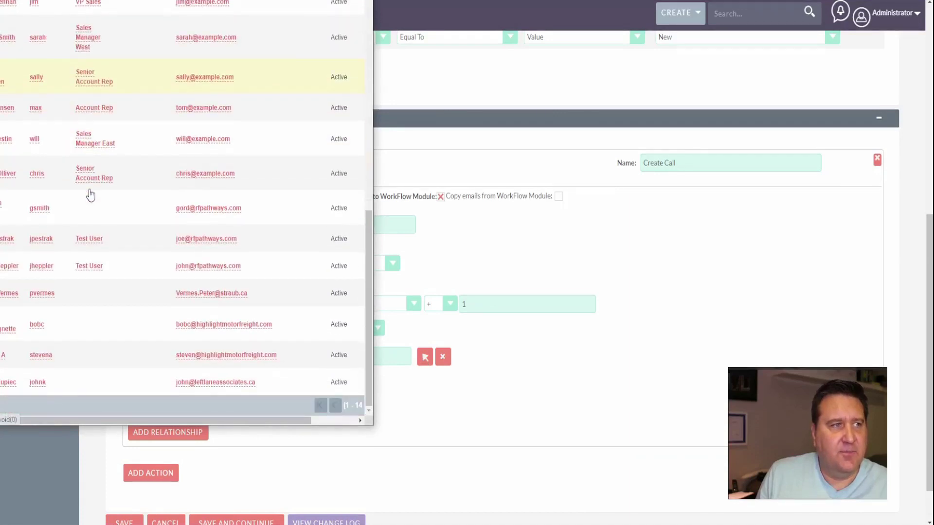
scroll(90, 372, up, 10)
scroll(93, 375, down, 10)
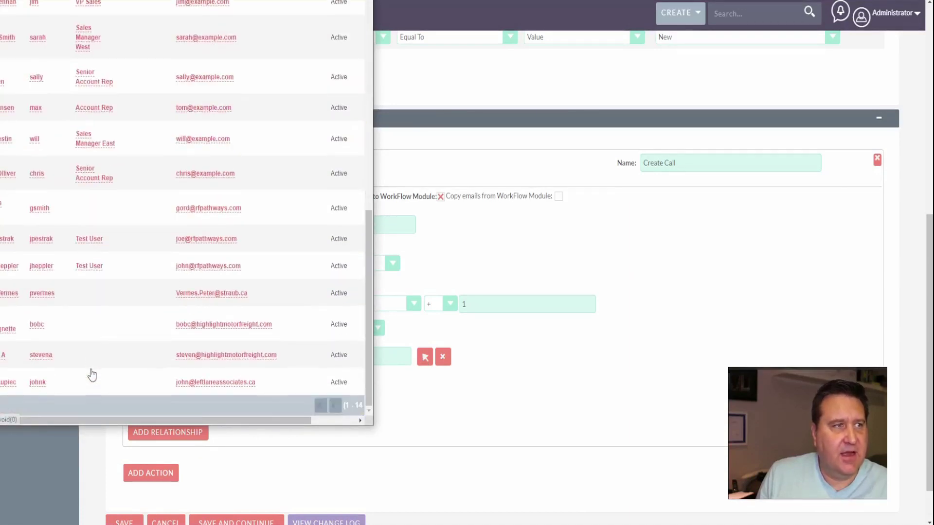
scroll(92, 374, up, 10)
click(95, 319)
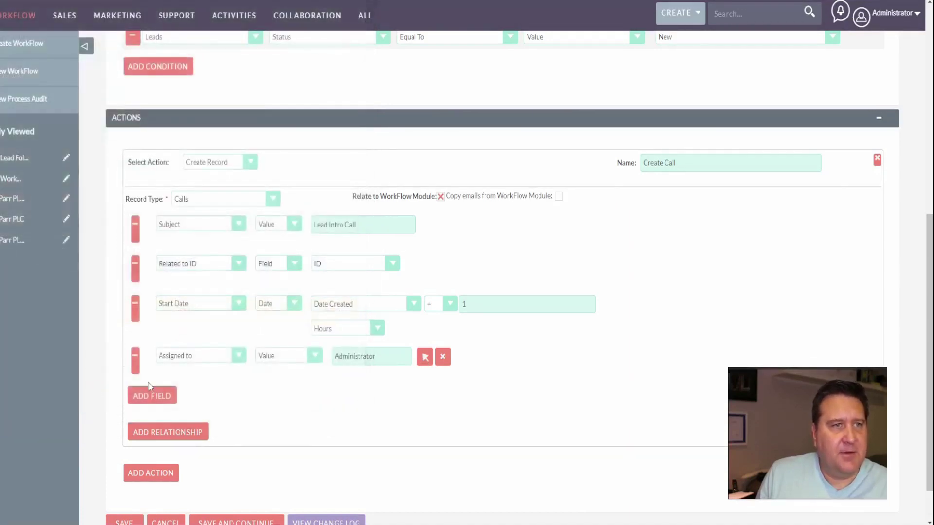
Step: Fill the call's Assigned to from the lead's Assigned to using the Field type
click(315, 357)
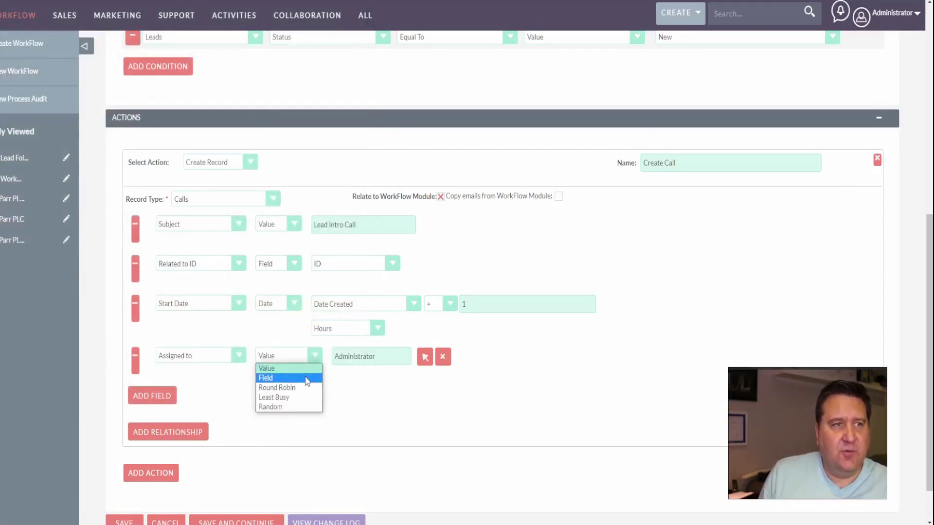
click(307, 381)
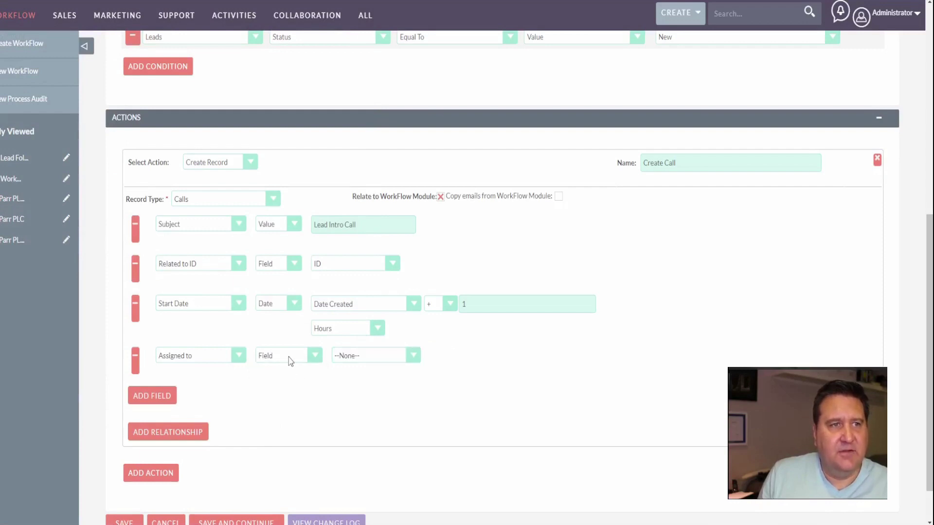
click(359, 356)
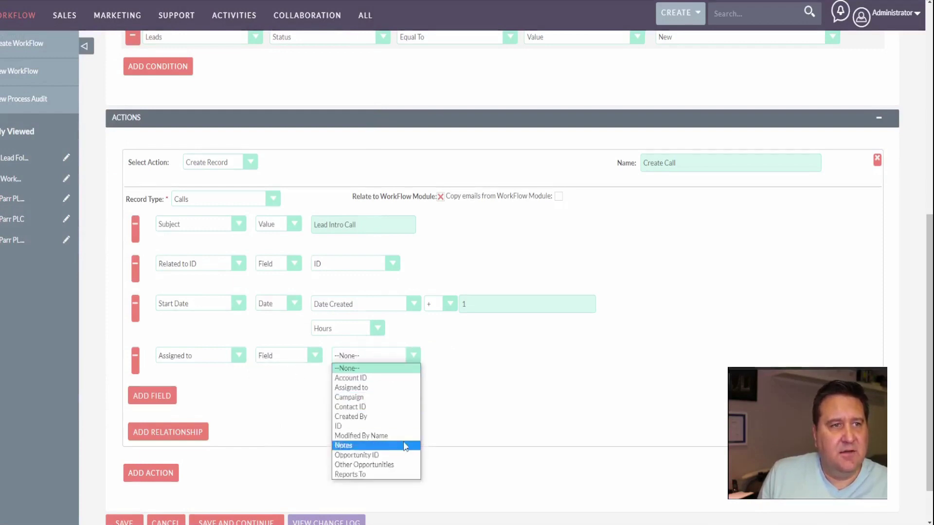
click(378, 388)
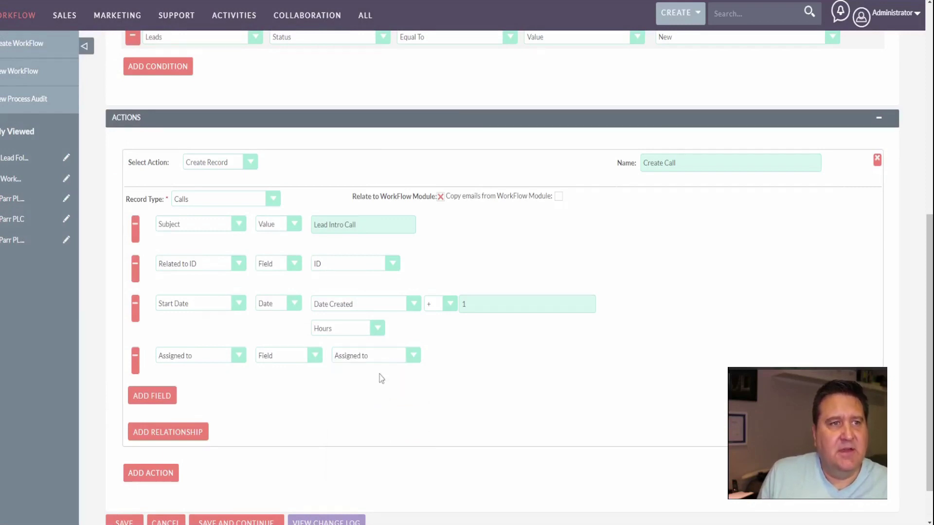
Step: Switch the call's Assigned to type to Round Robin and review its user scope options, keeping ALL Users
click(316, 357)
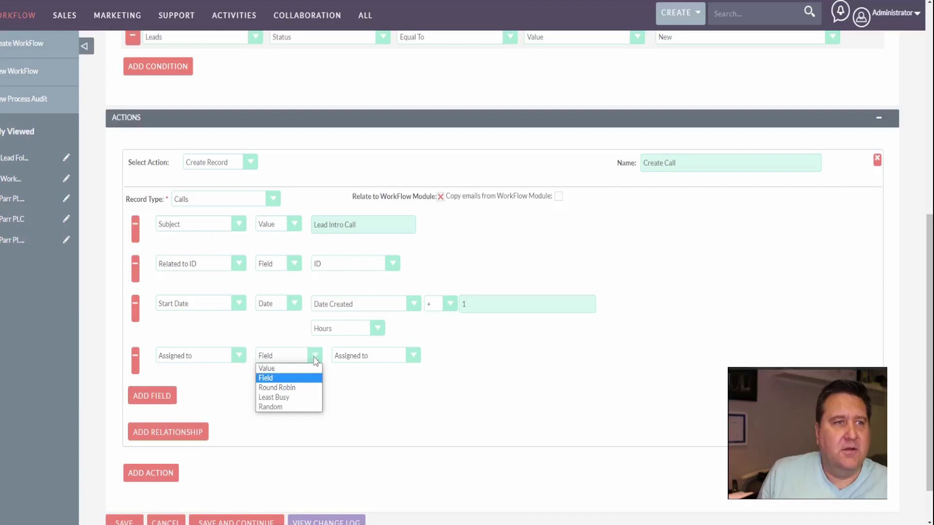
click(307, 388)
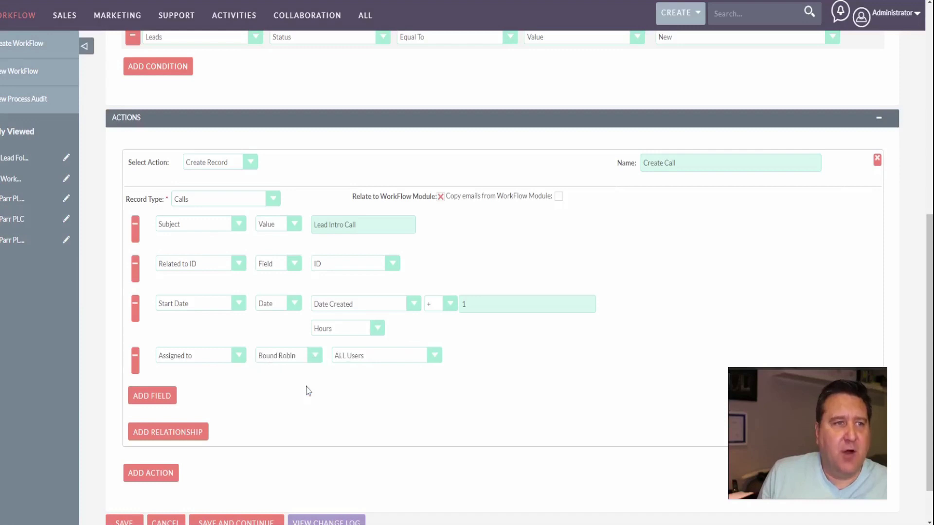
click(344, 363)
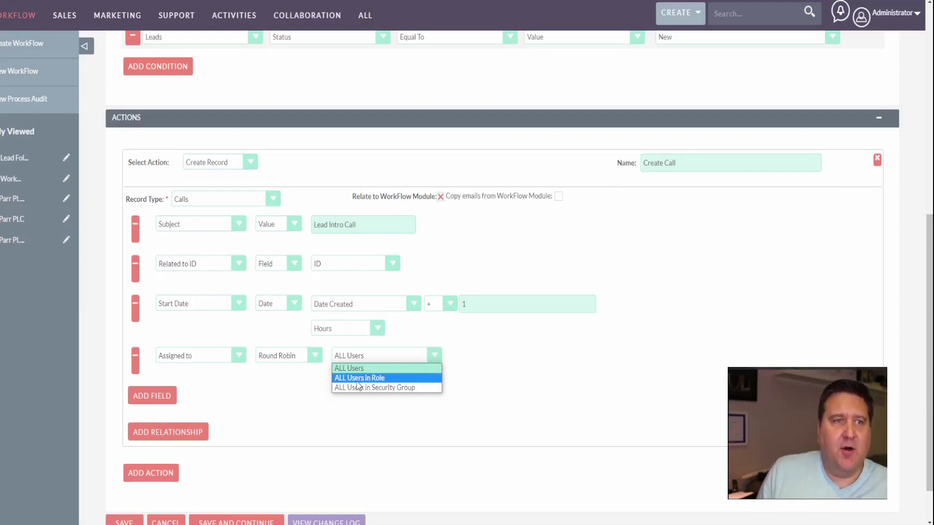
click(569, 361)
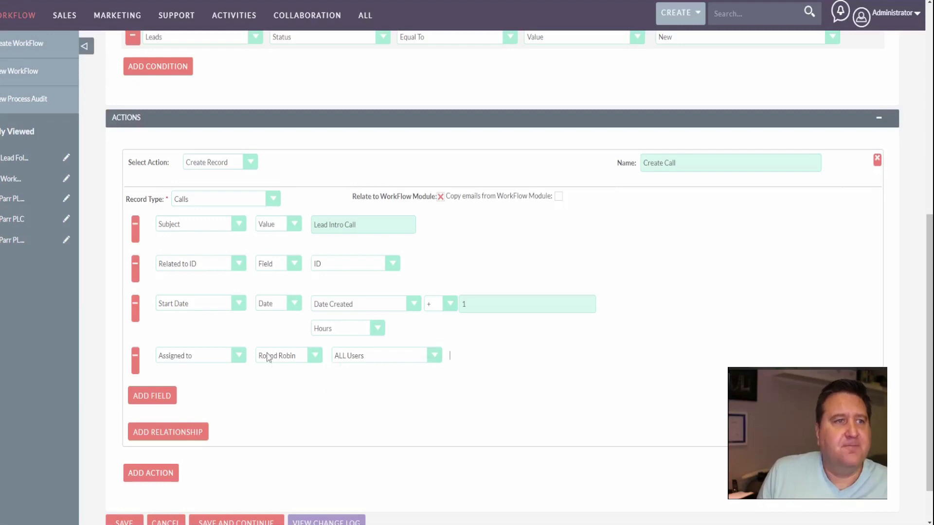
Step: Switch the call's Assigned to type to Least Busy and check its user scope options, keeping ALL Users
click(269, 359)
click(282, 398)
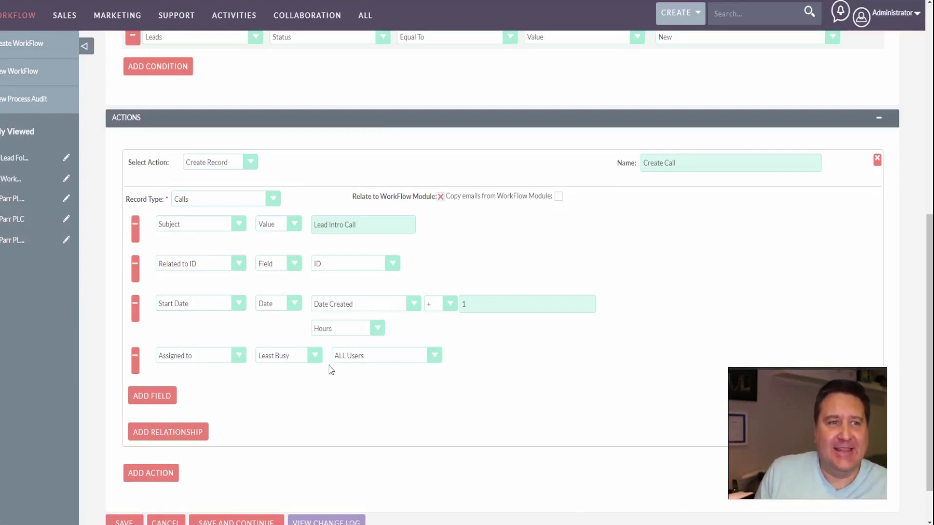
click(370, 357)
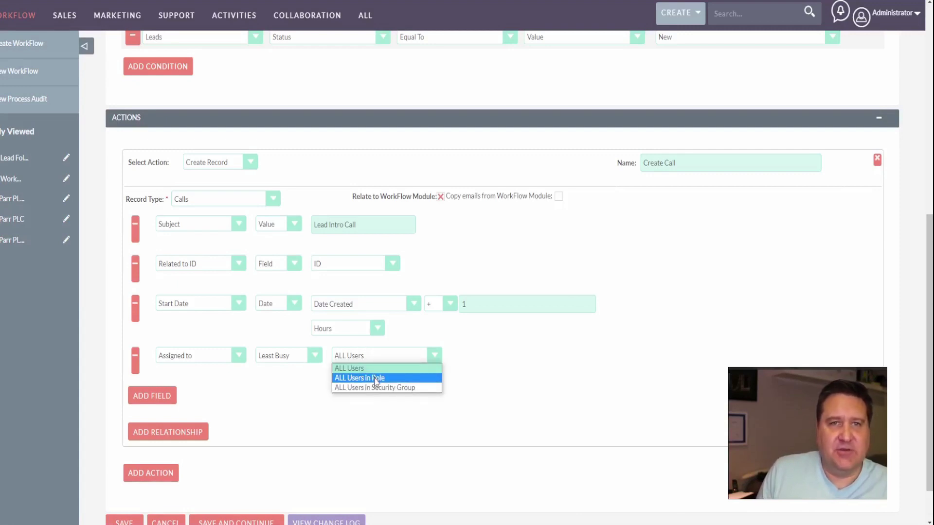
click(287, 384)
Step: Set the call's Assigned to type to Random
click(313, 355)
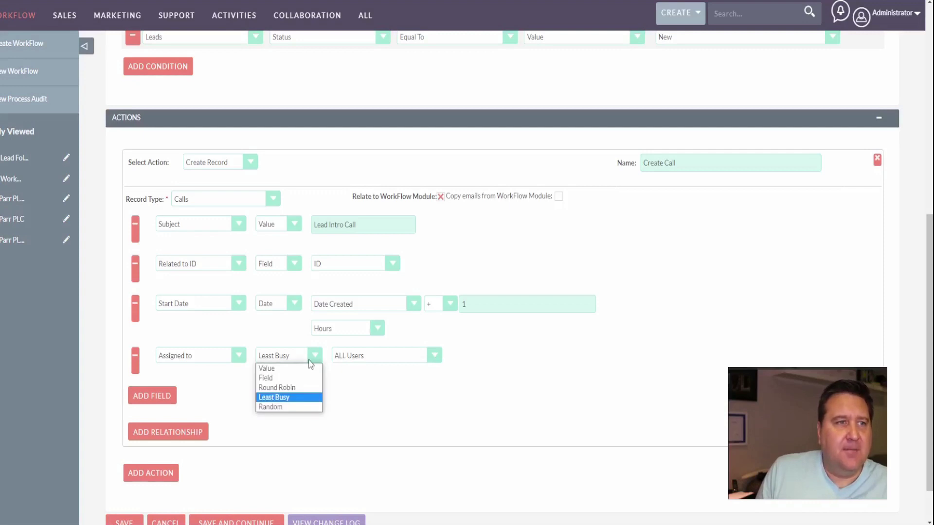
click(298, 409)
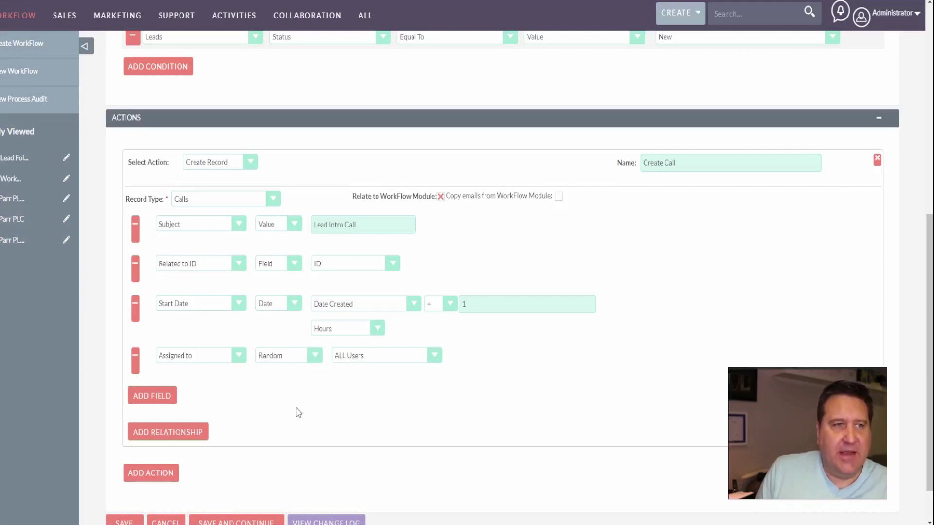
Step: Switch the call's Assigned to type from Random to Value and choose the Administrator user as assignee
click(369, 355)
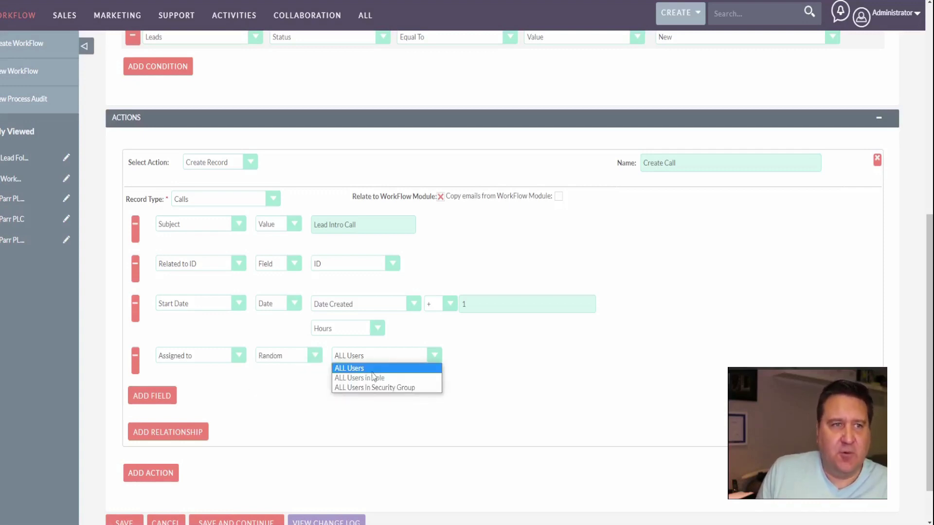
click(267, 406)
click(291, 363)
click(290, 369)
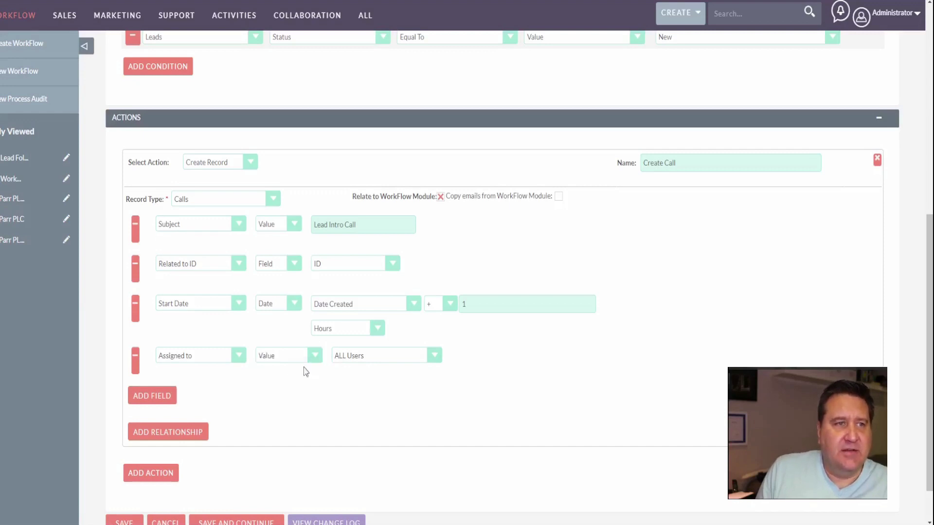
click(425, 359)
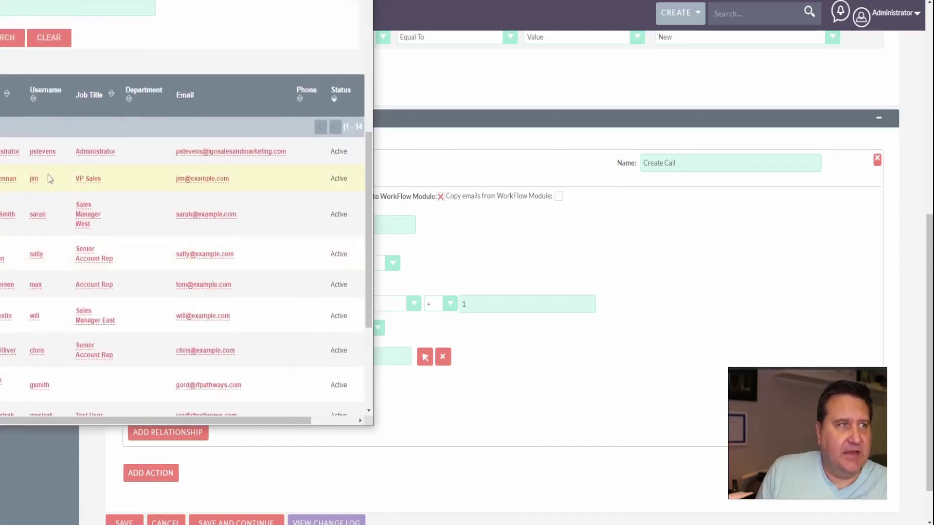
click(10, 151)
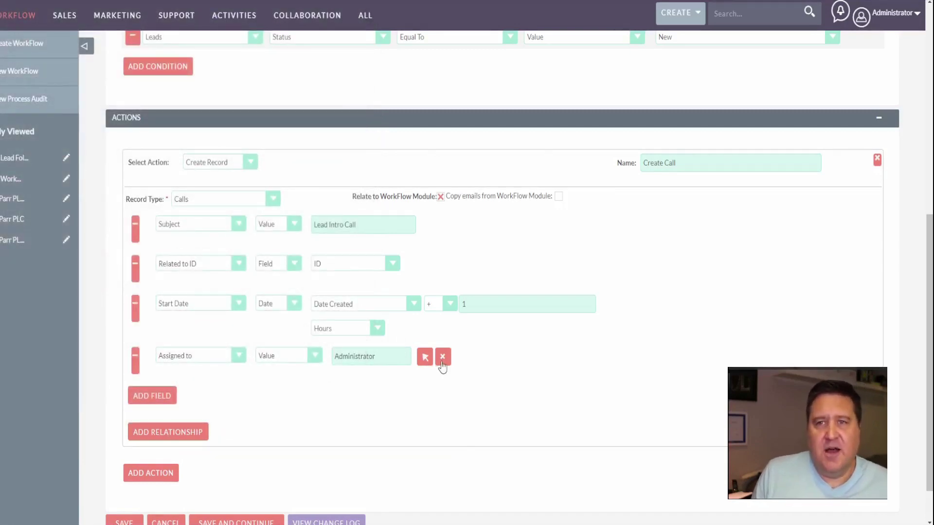
Step: Add a Status field to the Create Call action with the value Planned
click(153, 398)
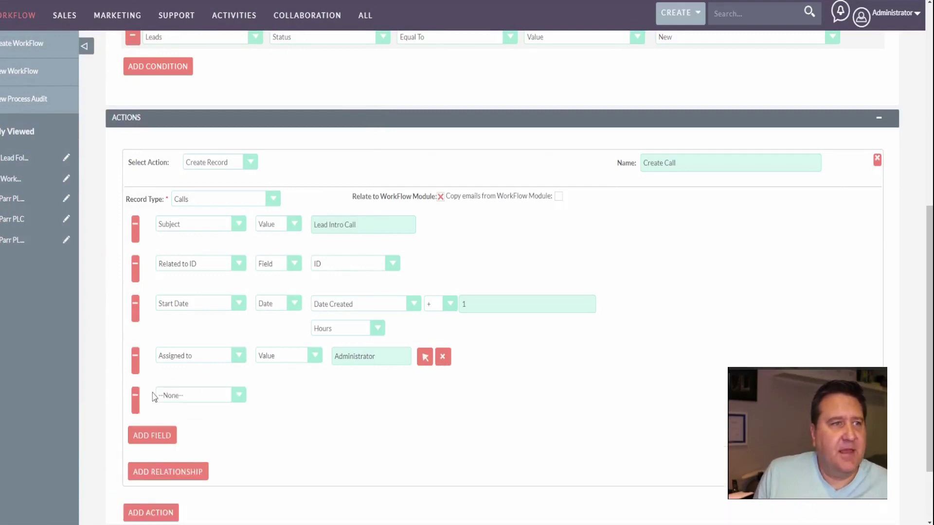
click(193, 398)
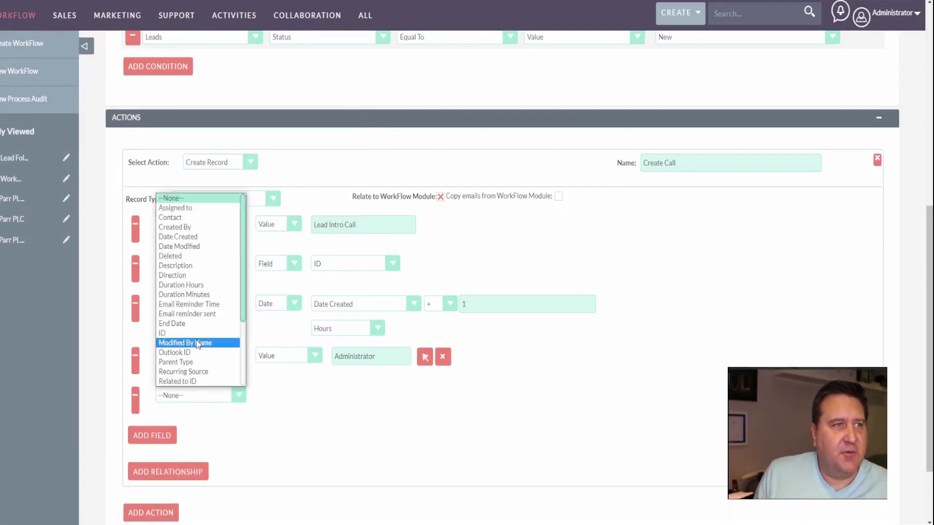
scroll(197, 344, down, 3)
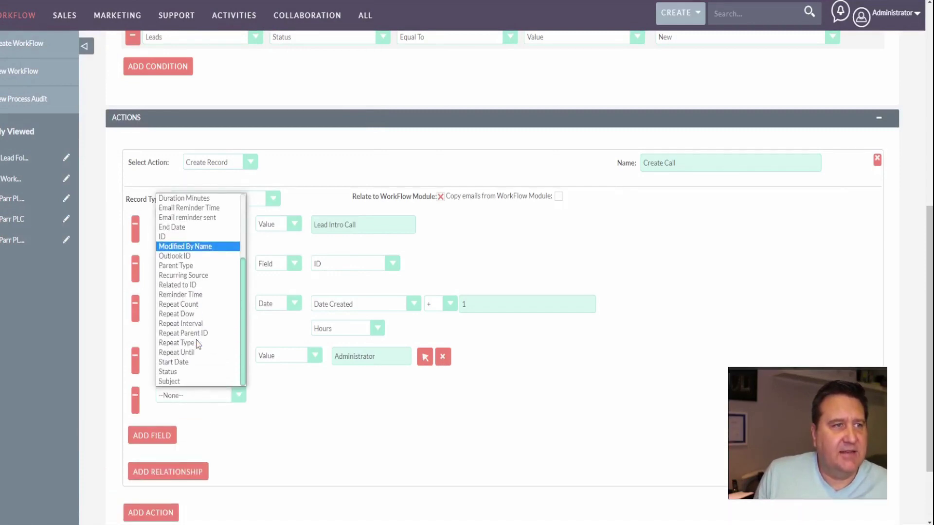
click(170, 371)
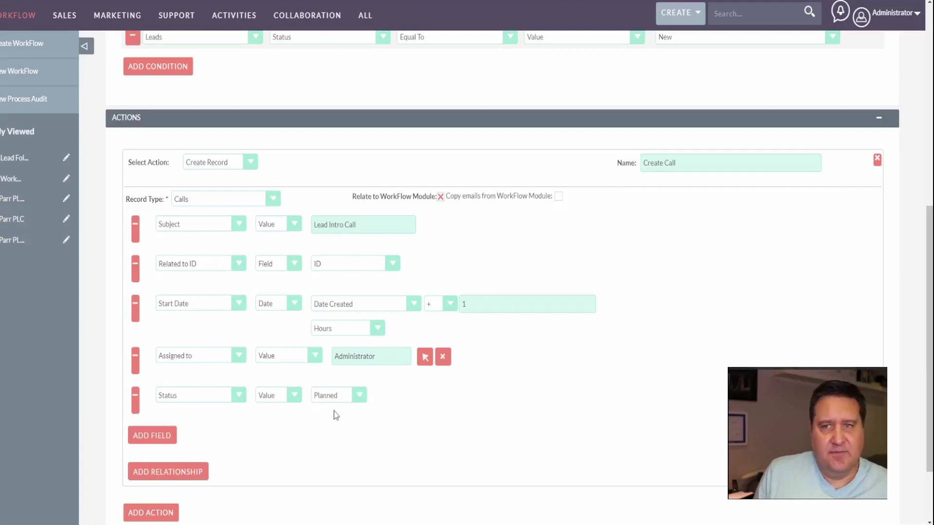
Step: Add a Contact field to the call and fill it from the lead's Contact ID using the Field type
click(150, 434)
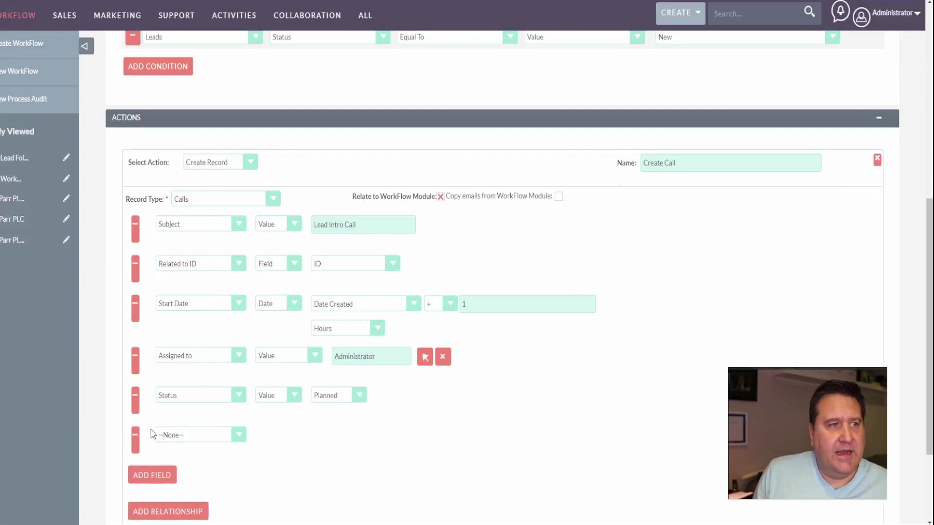
click(185, 435)
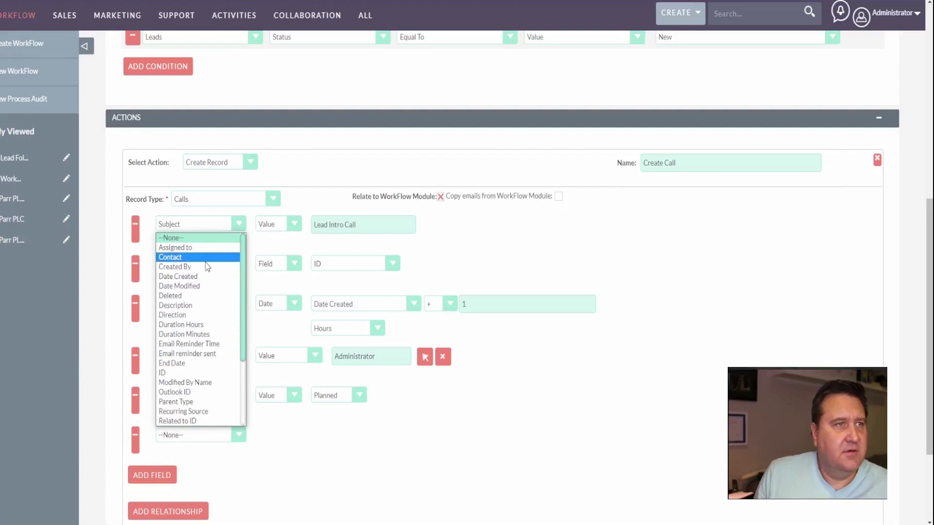
click(173, 256)
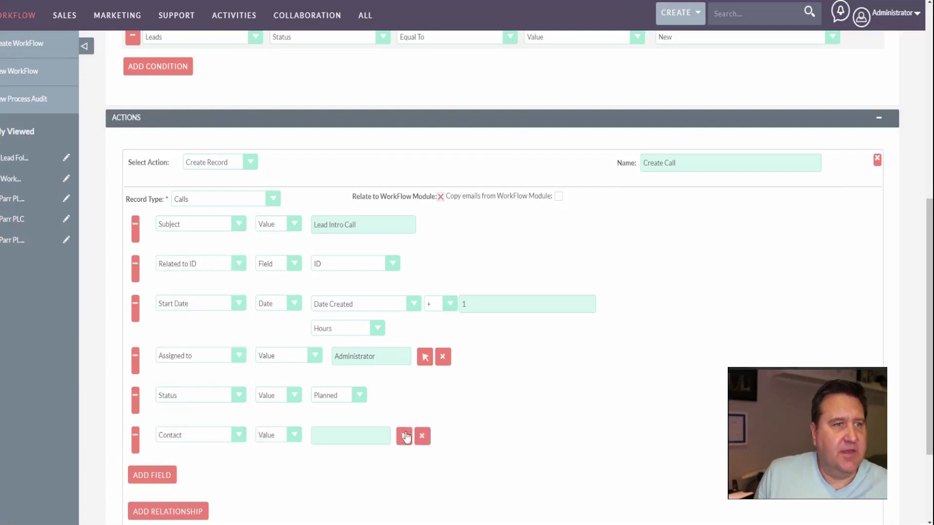
click(267, 434)
click(266, 460)
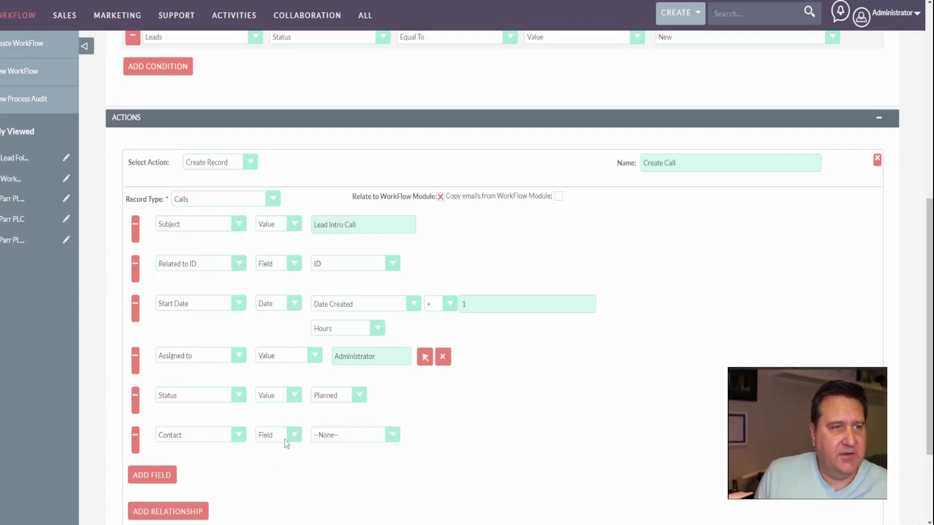
click(353, 437)
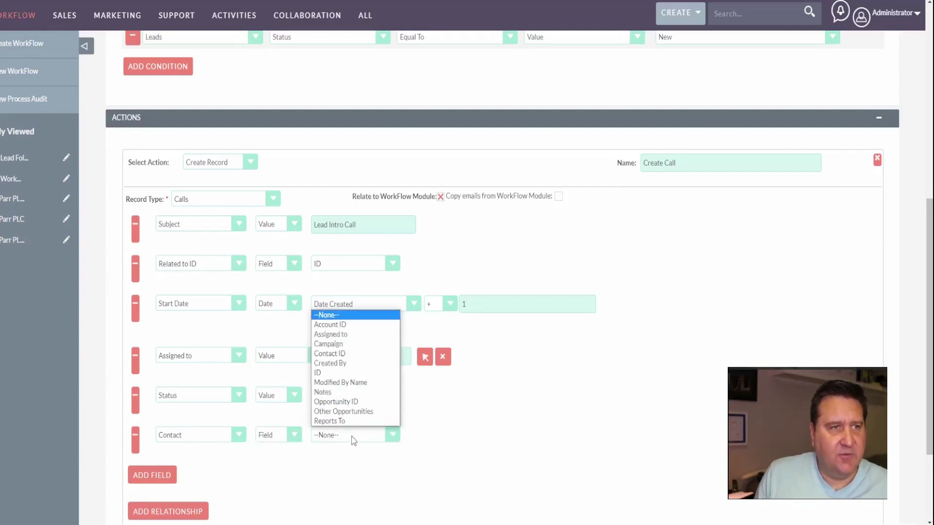
click(358, 354)
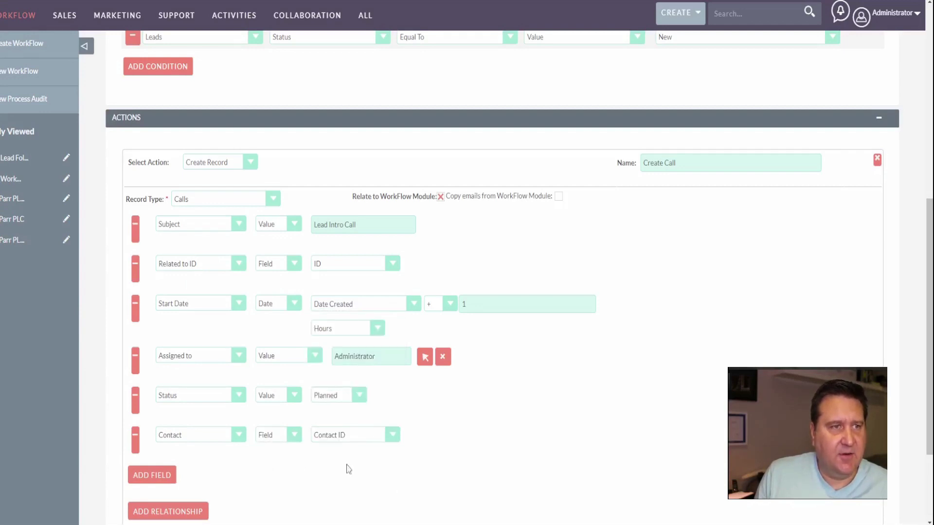
Step: Add a Direction field to the call with the value Outbound
click(152, 476)
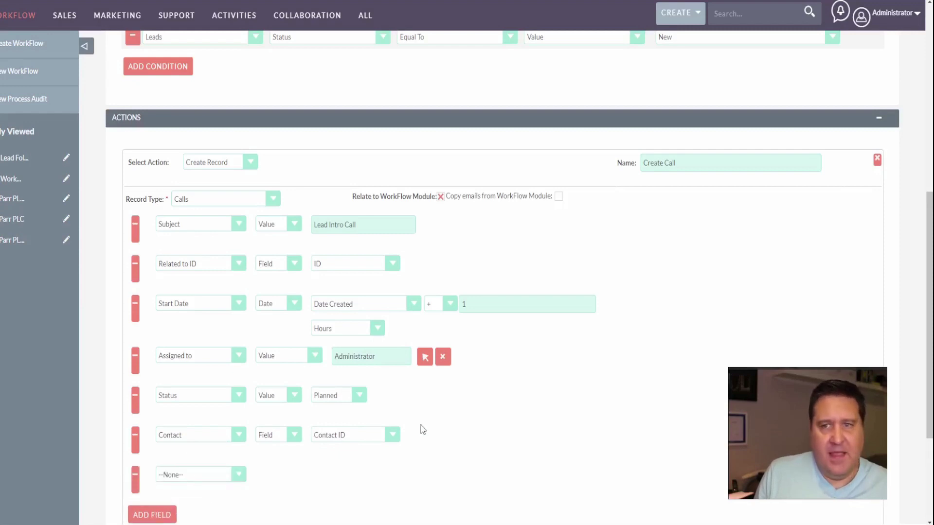
scroll(422, 429, down, 2)
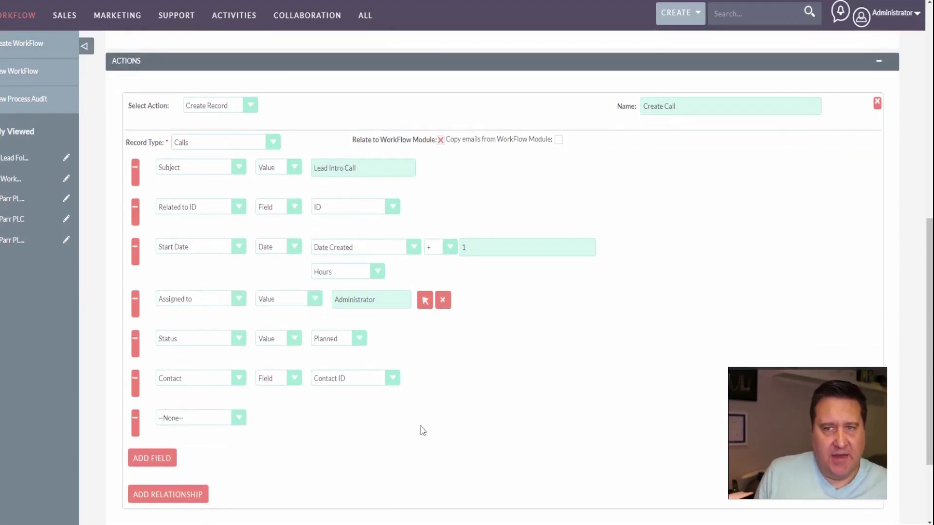
click(212, 417)
scroll(218, 359, down, 1)
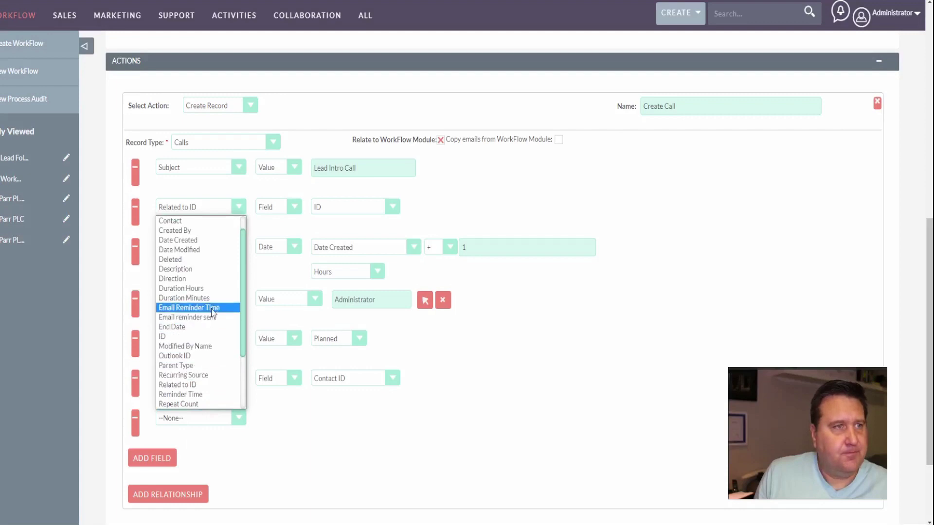
click(214, 284)
click(319, 414)
click(339, 440)
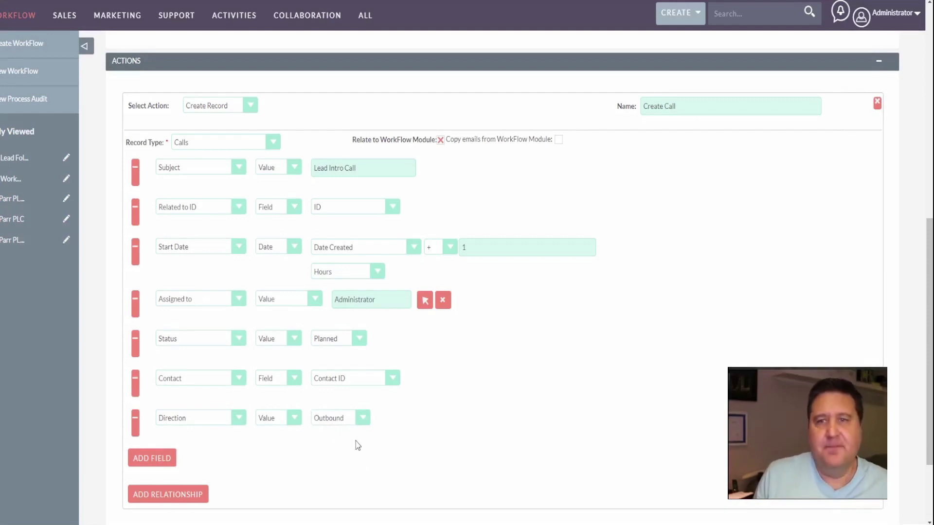
Step: Add a Parent Type field to the call with the value Lead
click(164, 465)
click(183, 461)
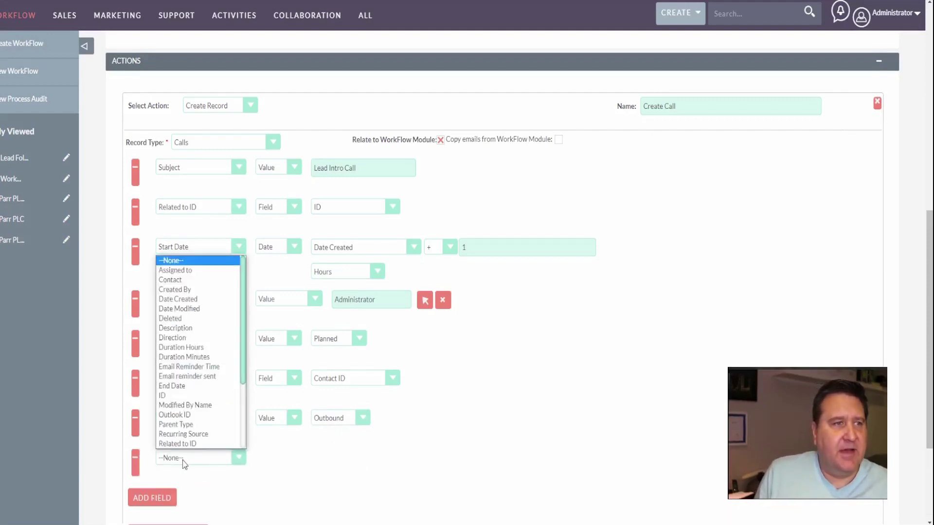
scroll(183, 452, down, 1)
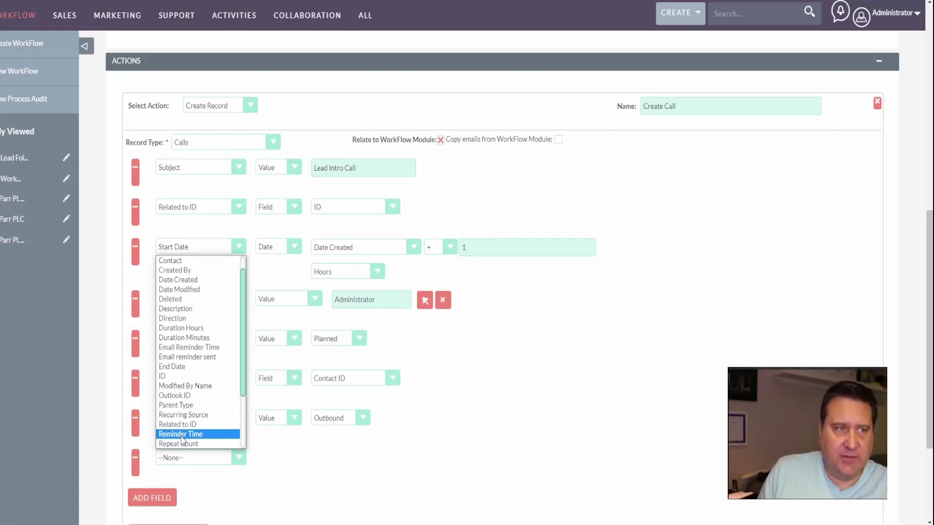
scroll(187, 410, down, 3)
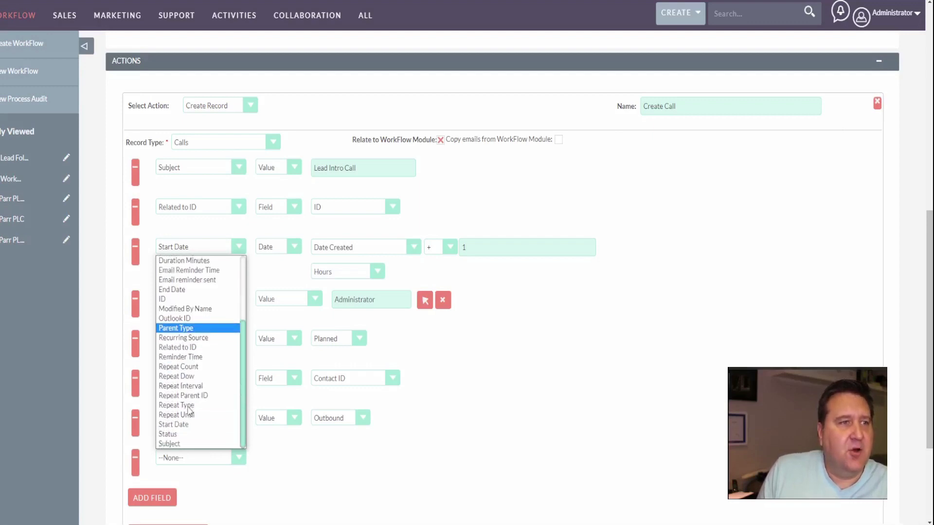
scroll(189, 411, up, 4)
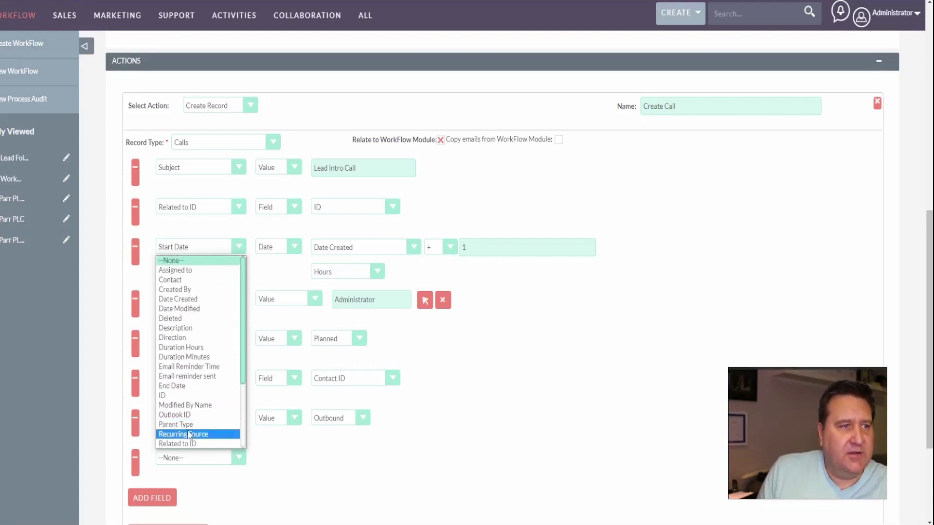
scroll(189, 444, down, 4)
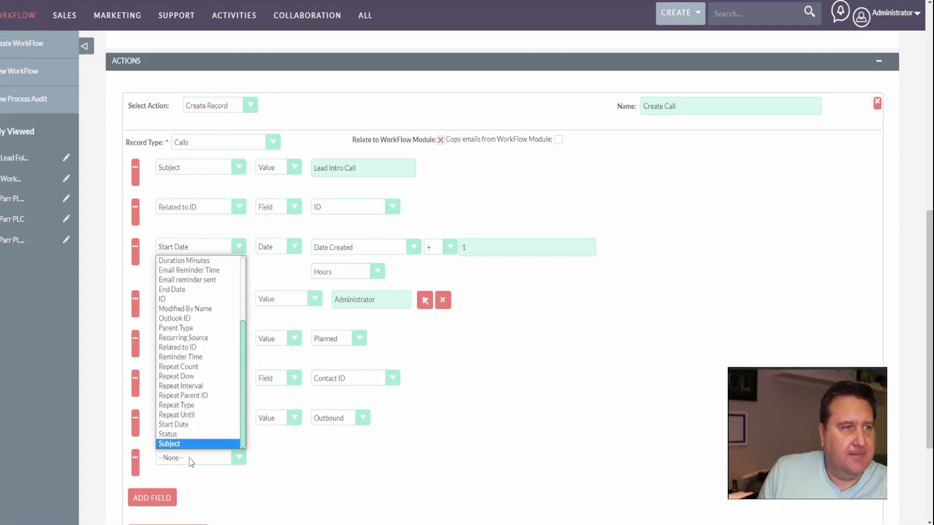
click(207, 328)
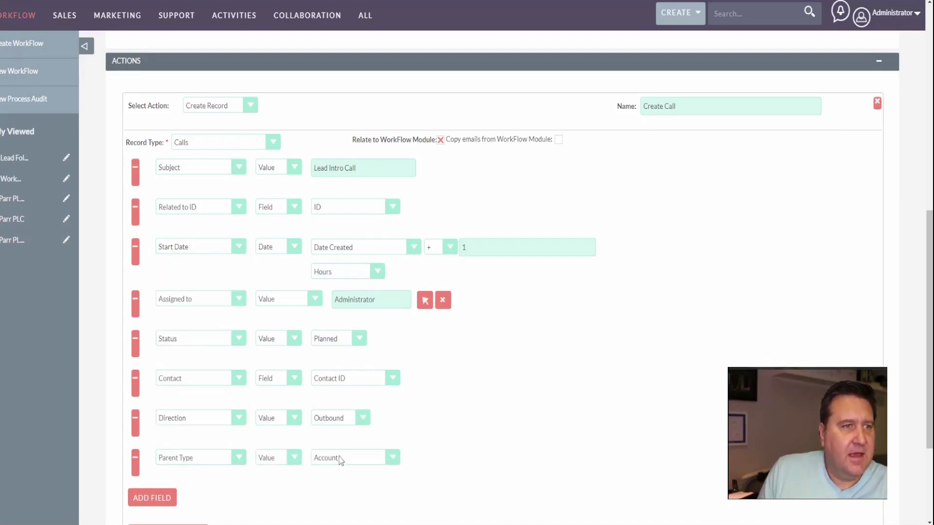
click(338, 460)
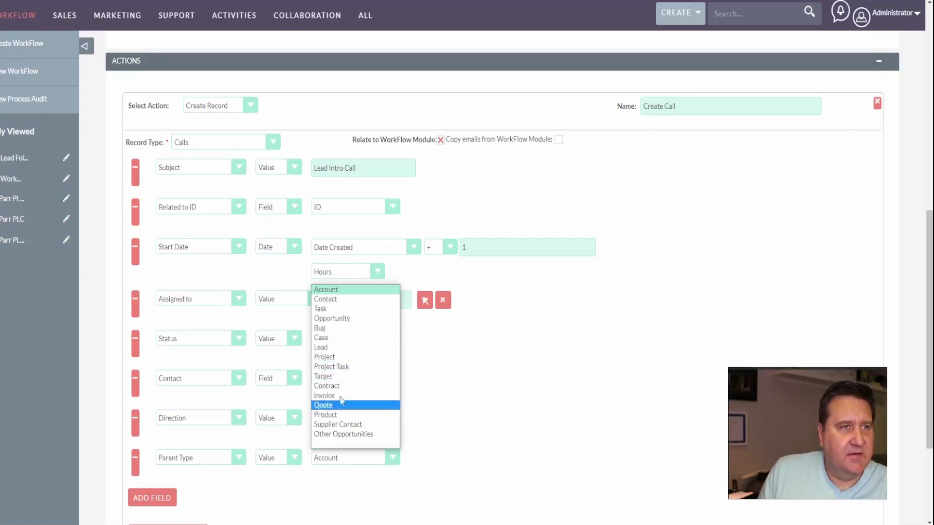
click(344, 348)
Step: Add a Leads : Leads relationship to the call action, filled from the lead's ID using the Field type
scroll(128, 423, down, 3)
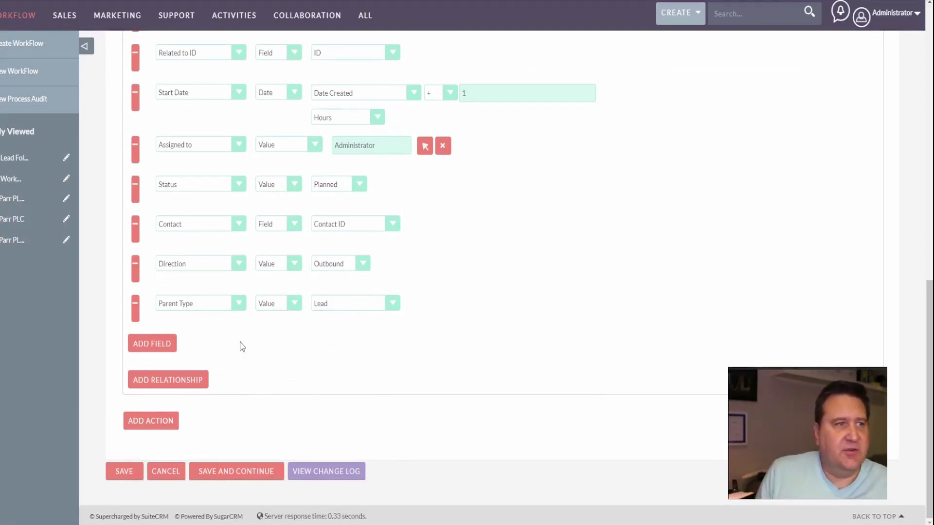
click(184, 381)
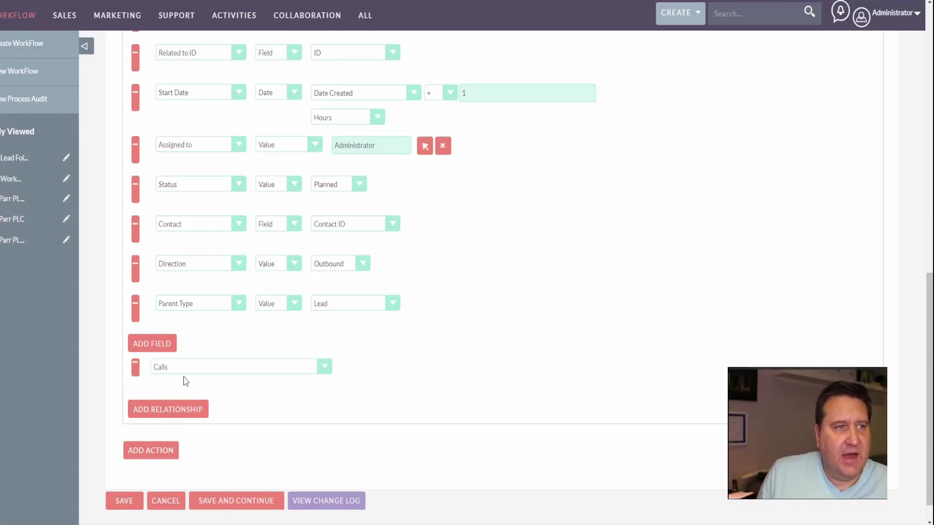
click(230, 369)
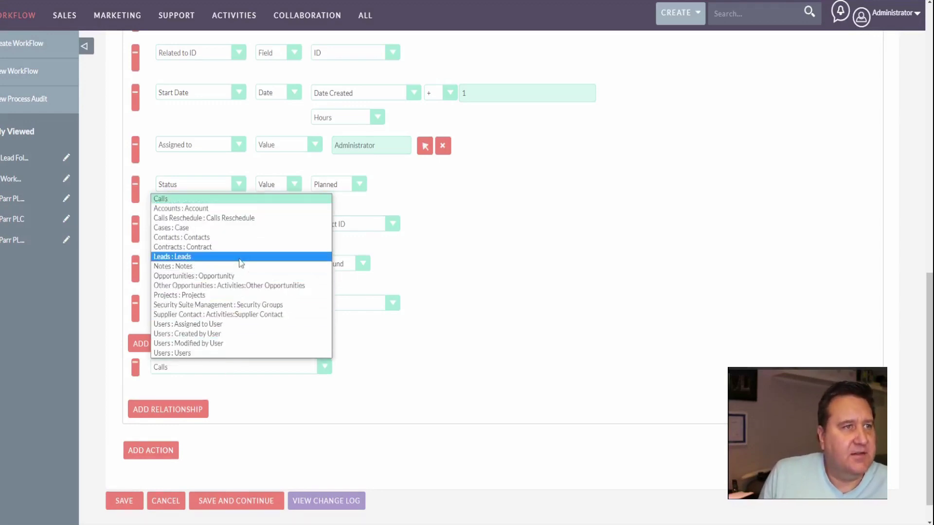
click(171, 258)
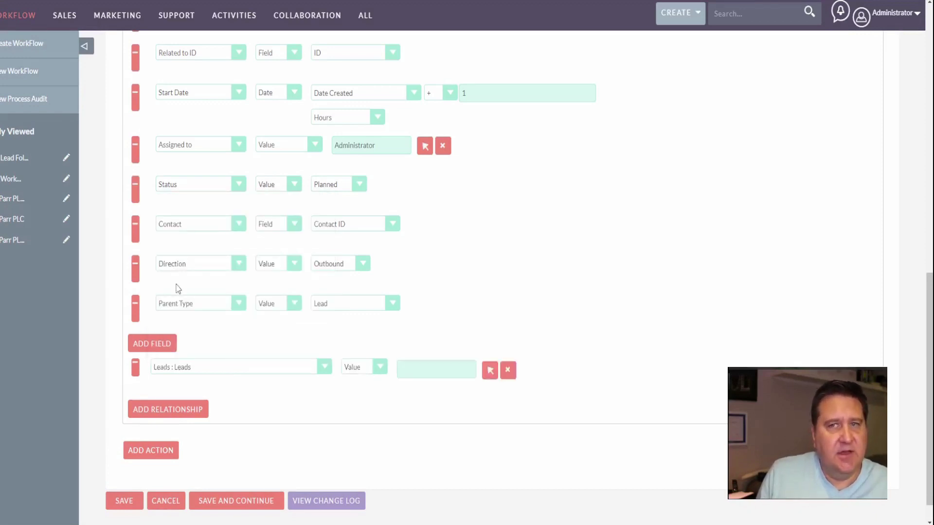
click(362, 368)
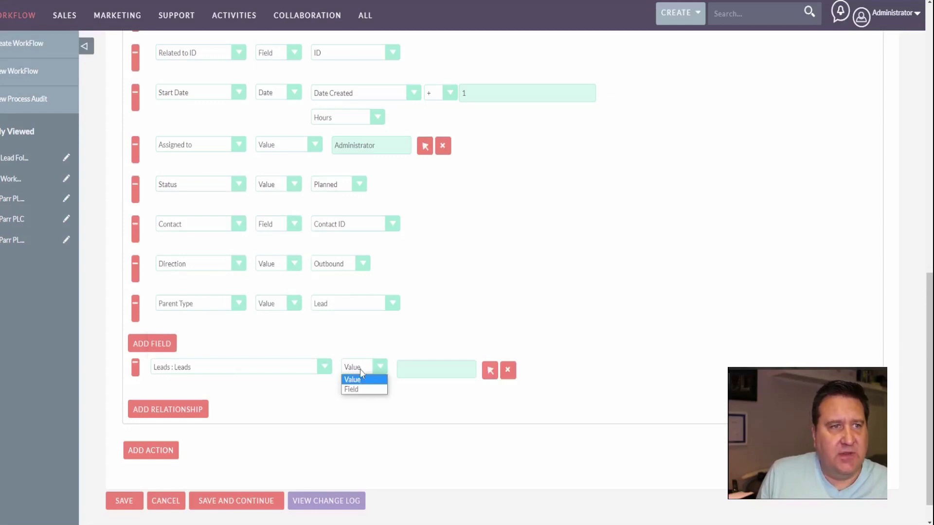
click(362, 388)
click(480, 371)
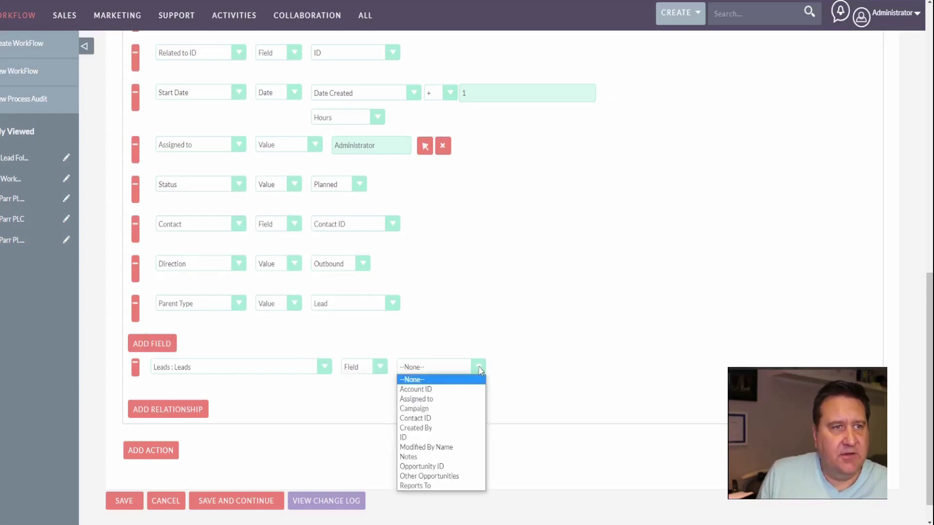
click(418, 436)
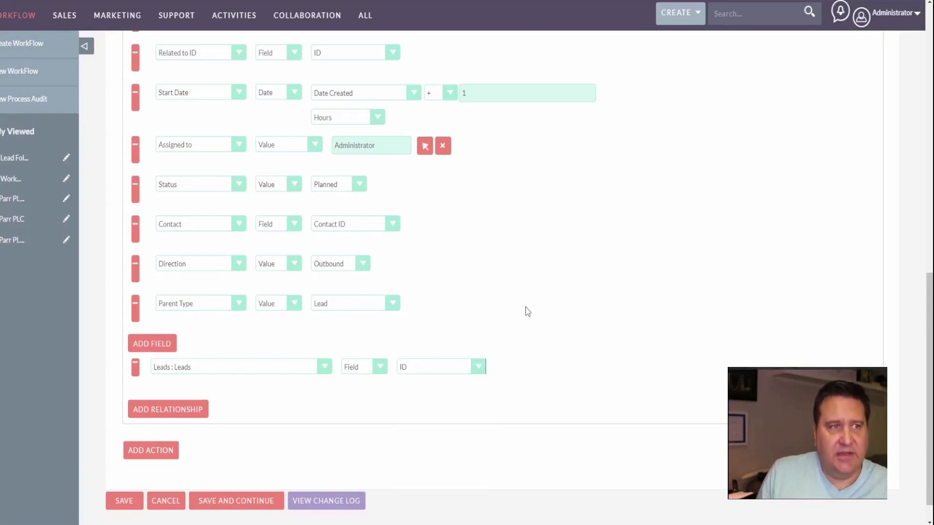
Step: Review the workflow's conditions and call action, and save the workflow
scroll(527, 312, up, 9)
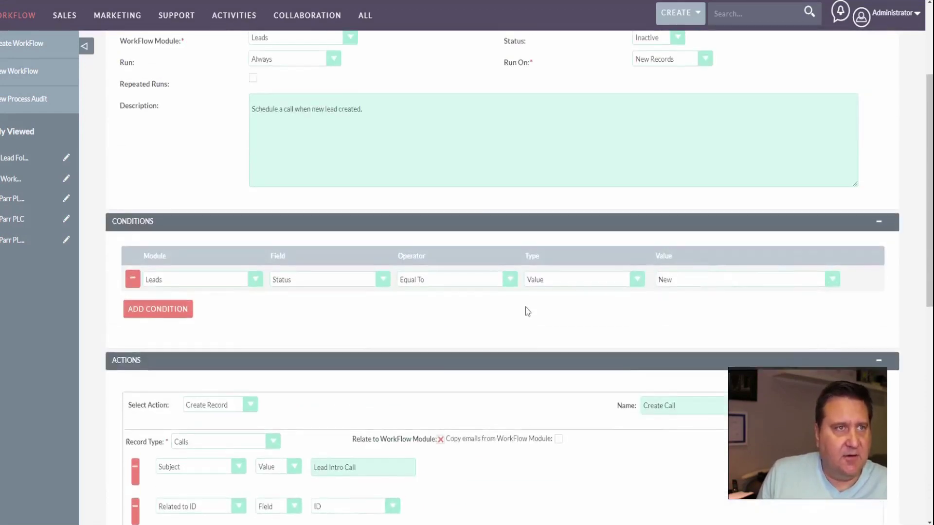
scroll(526, 310, down, 9)
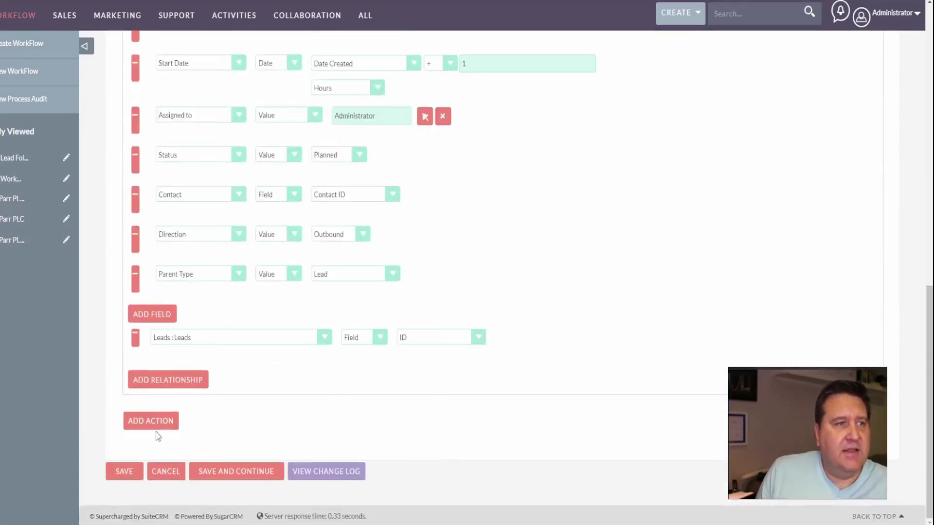
click(128, 479)
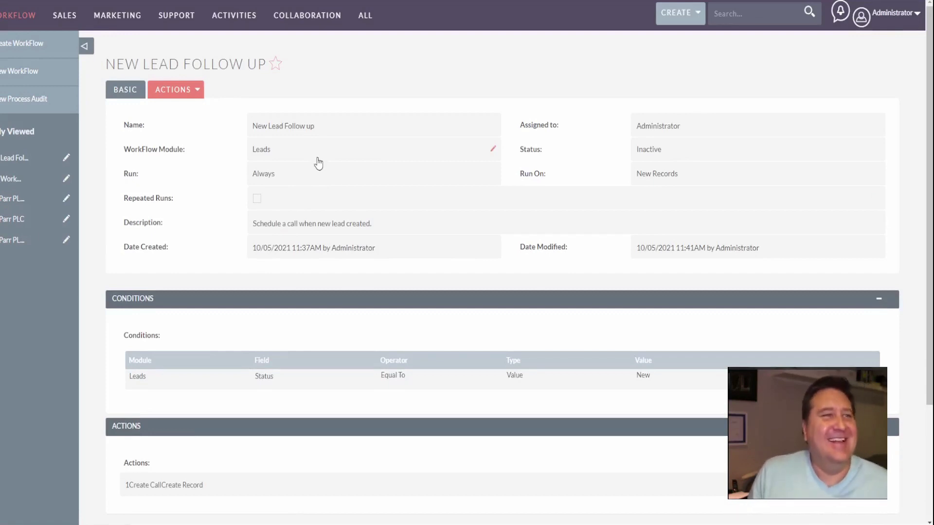
double_click(652, 151)
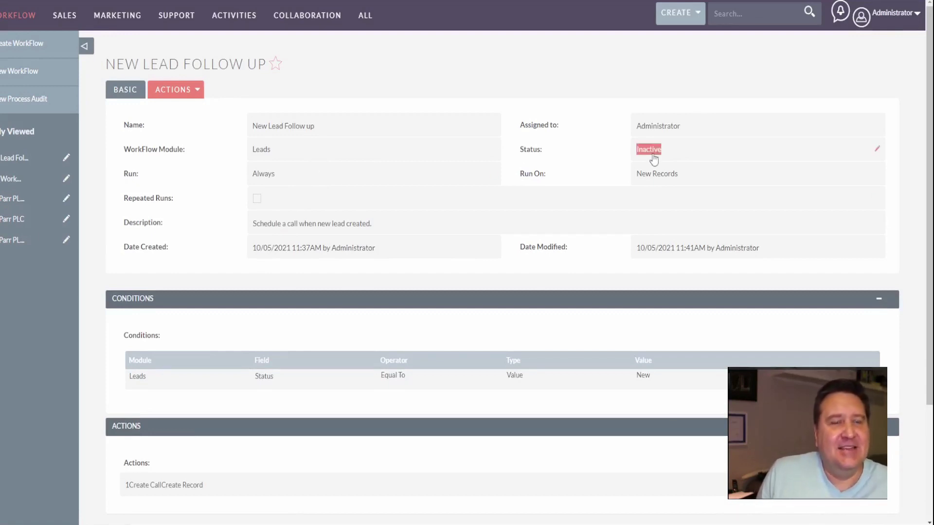
click(666, 160)
click(666, 163)
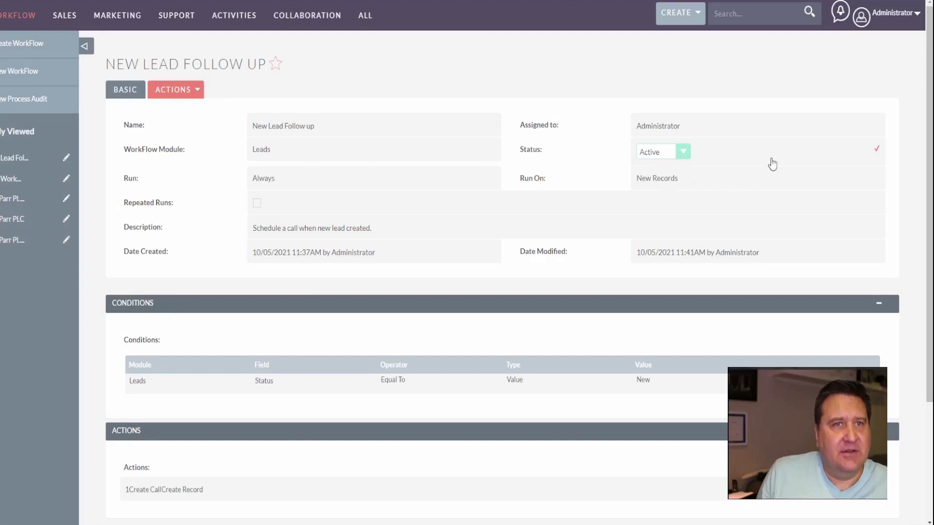
click(538, 43)
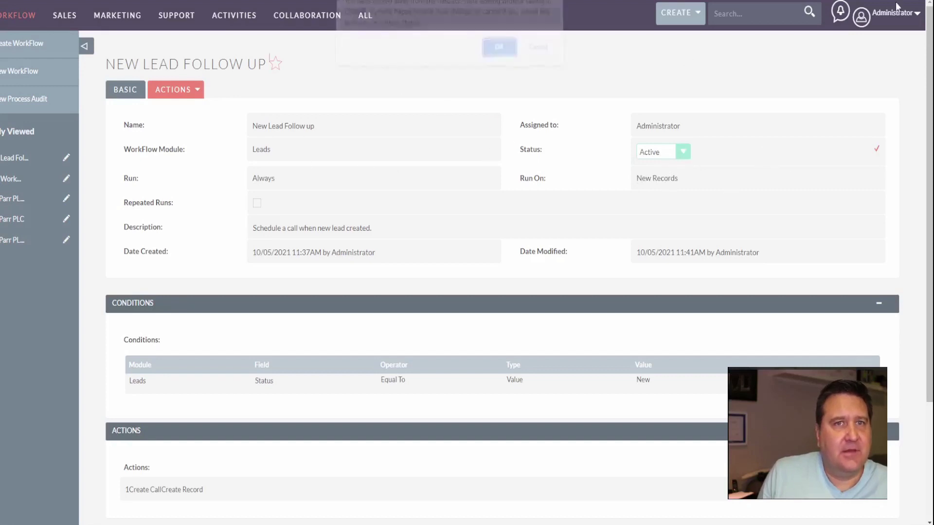
click(537, 55)
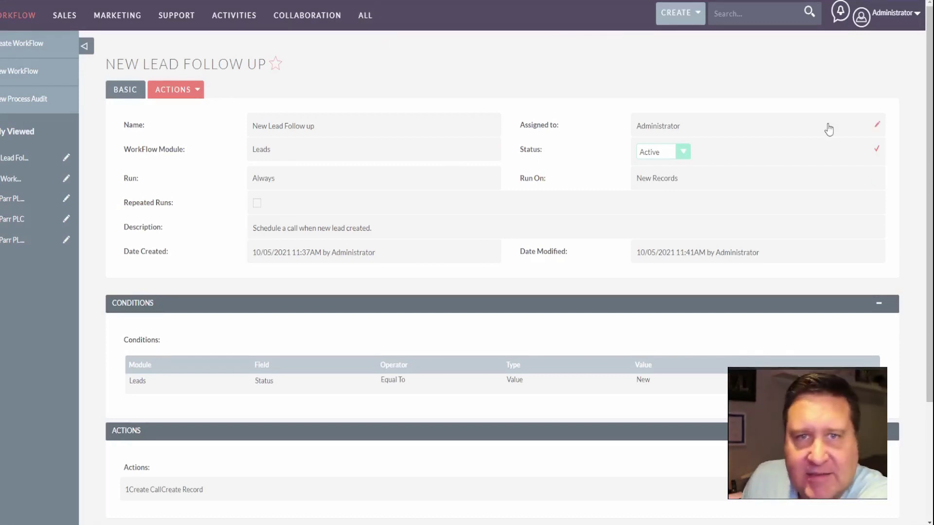
Step: Open the New Lead Follow up workflow for full editing, discarding the unsaved inline change, set its status to Active and save it
click(197, 93)
click(130, 119)
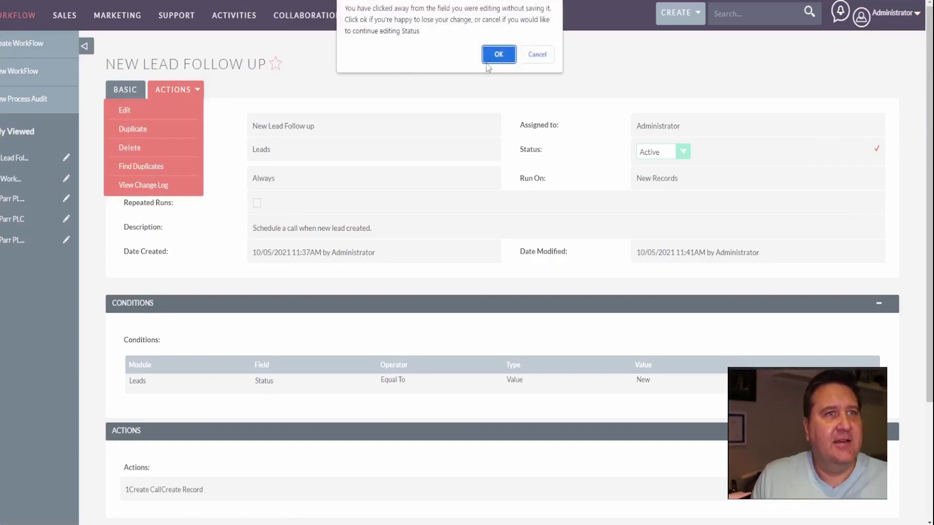
click(496, 57)
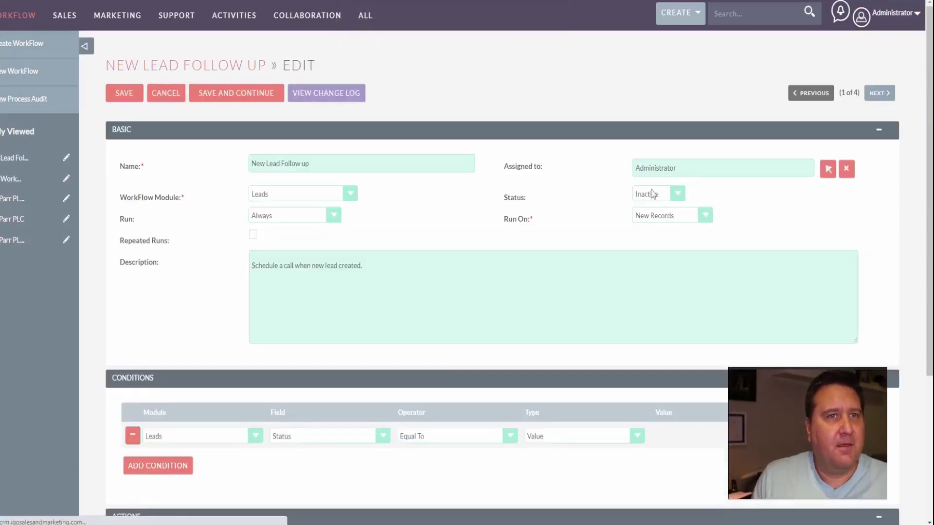
click(650, 194)
click(654, 205)
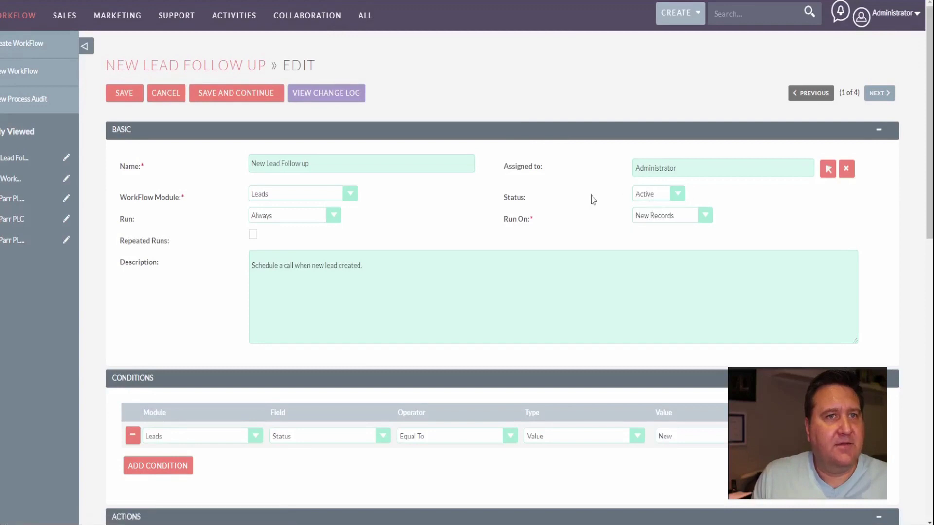
click(122, 96)
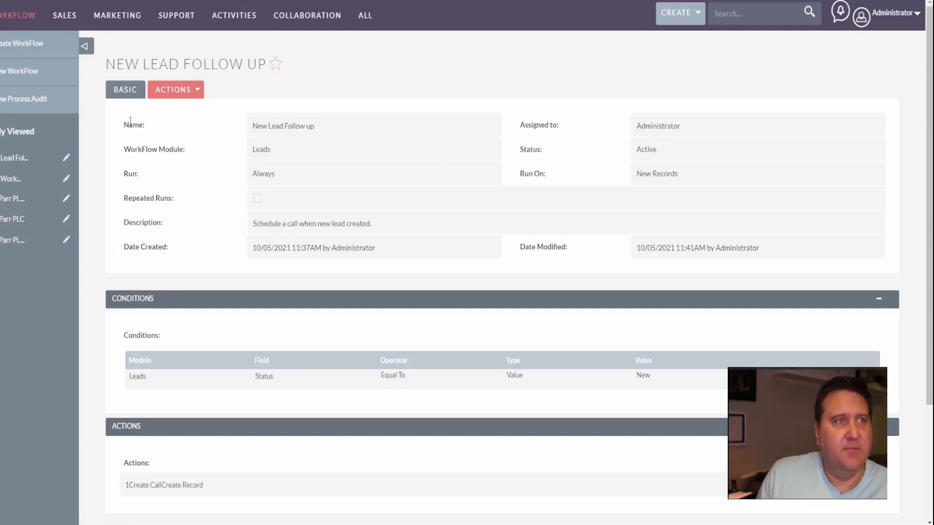
Step: Start a new lead record with the salutation Mr. and enter the lead's first and last name
mouse_move(65, 15)
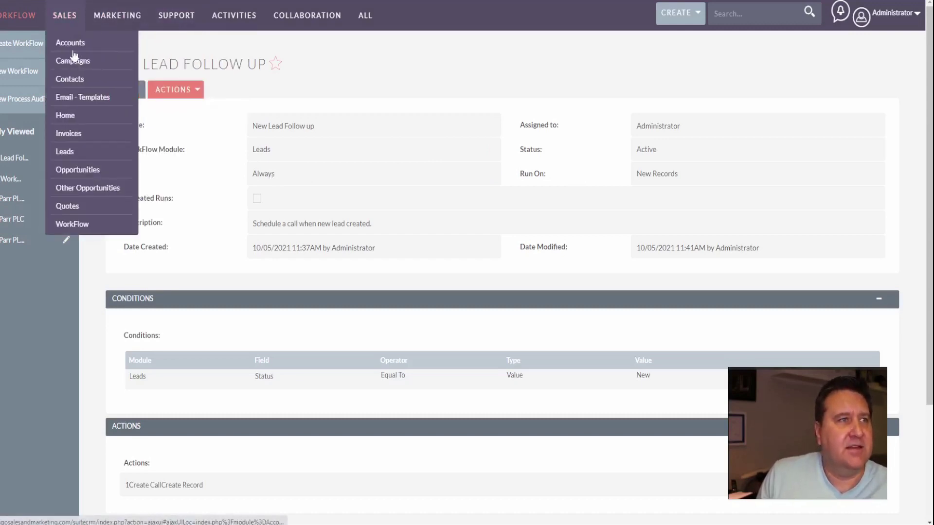
click(63, 152)
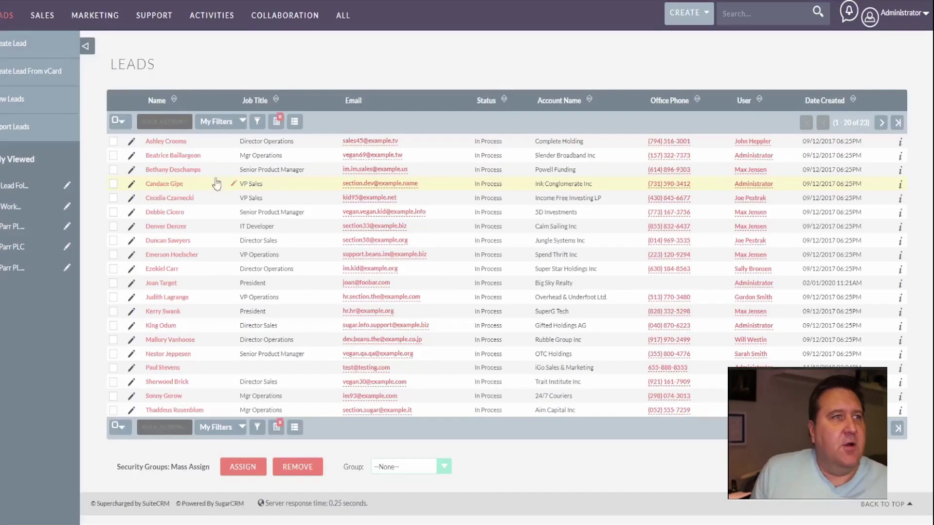
click(20, 44)
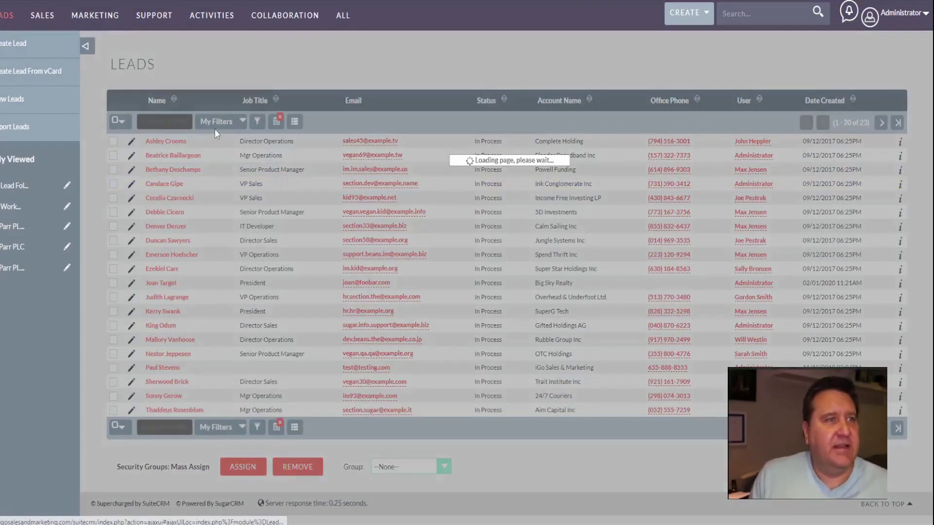
click(292, 157)
click(294, 176)
click(395, 155)
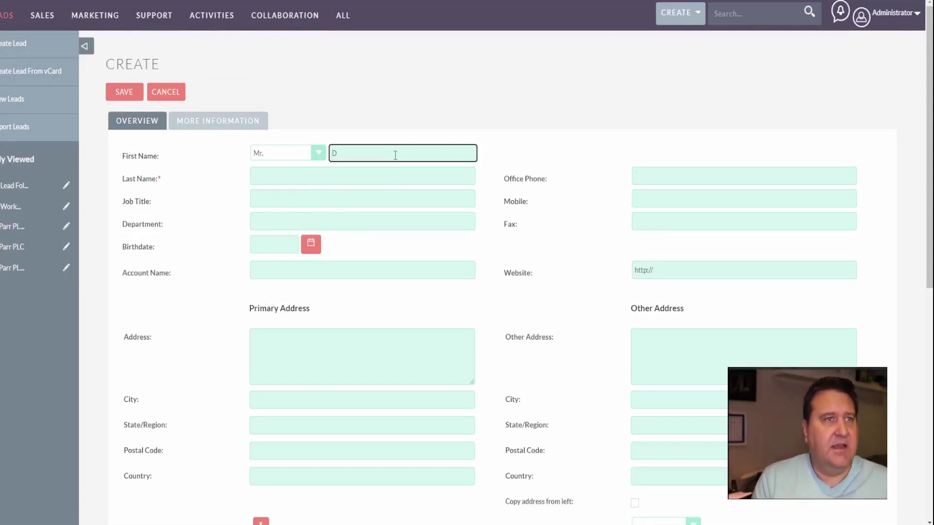
key(Tab)
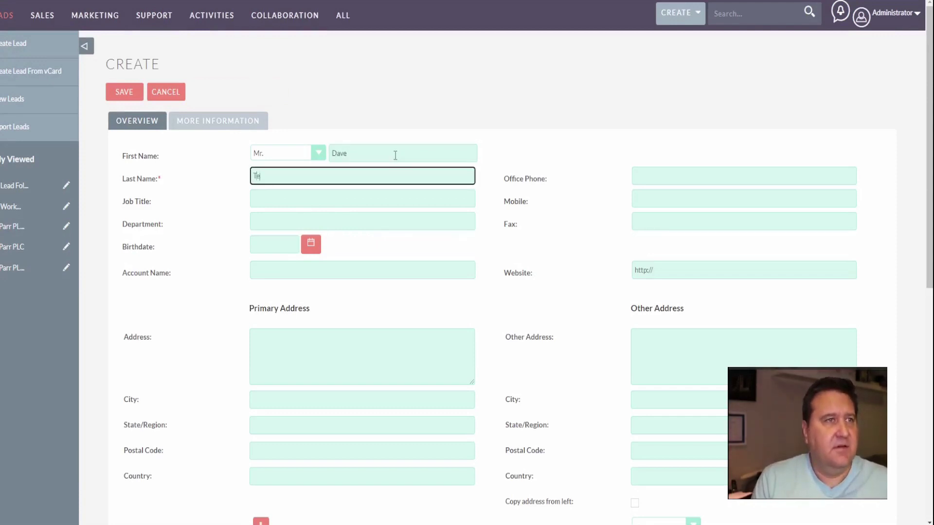
key(Tab)
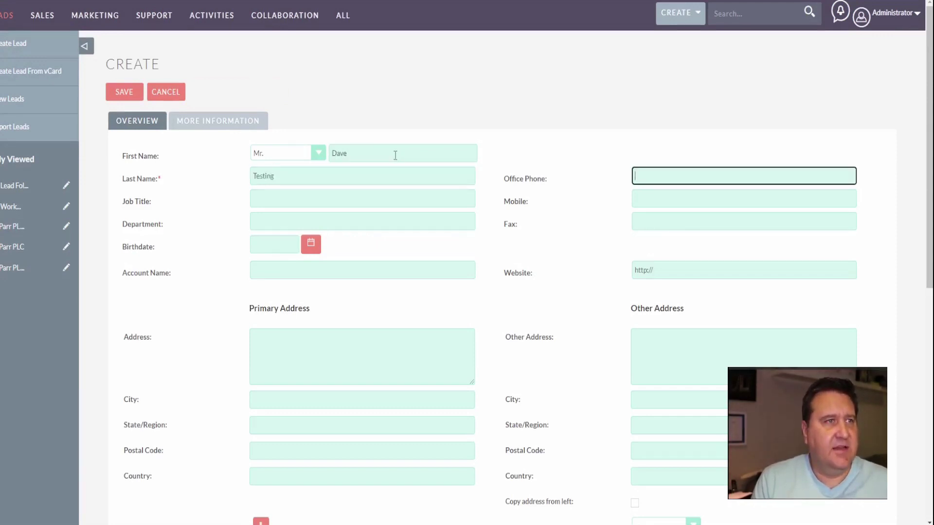
Step: Set the new lead's account name to Testing Account
key(Tab)
key(Tab)
key(Tab)
key(Tab)
key(Tab)
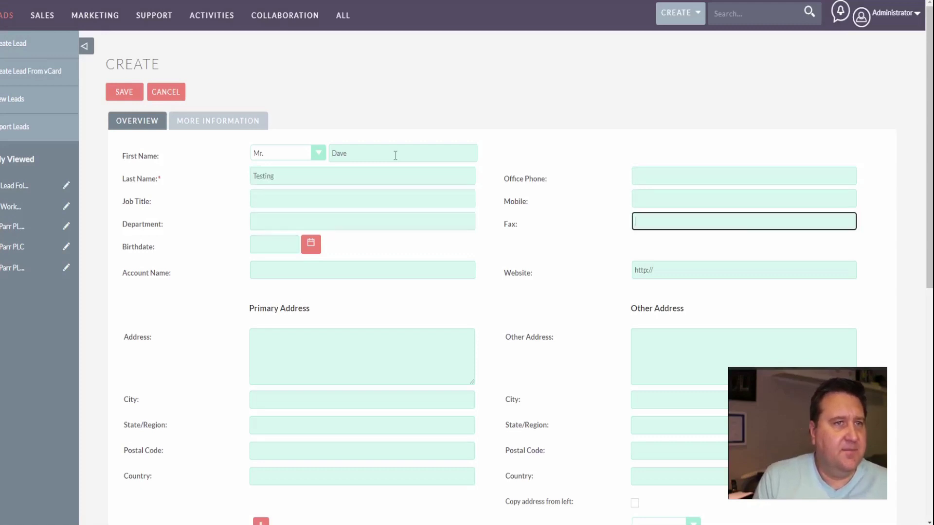
key(Tab)
key(Tab)
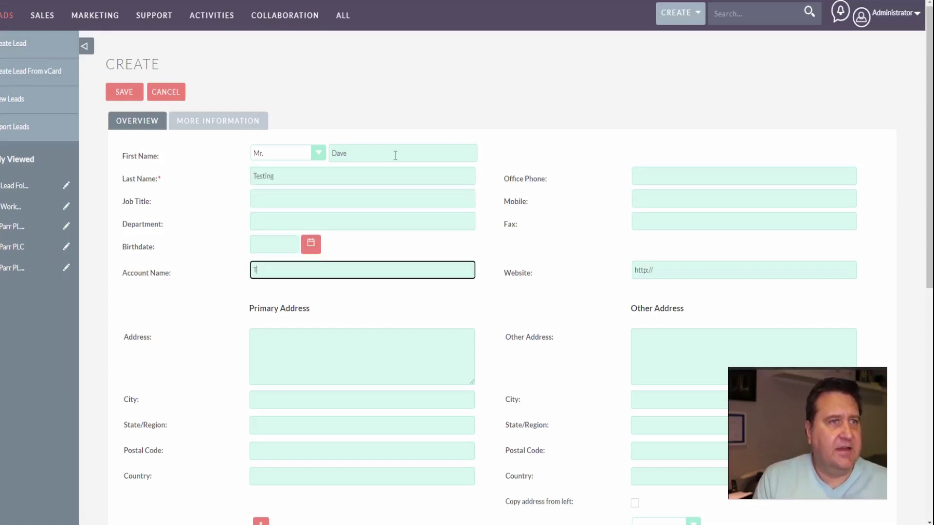
text(Testing Account)
key(Tab)
key(Tab)
Step: Fill in the new lead's primary email address
scroll(396, 155, down, 6)
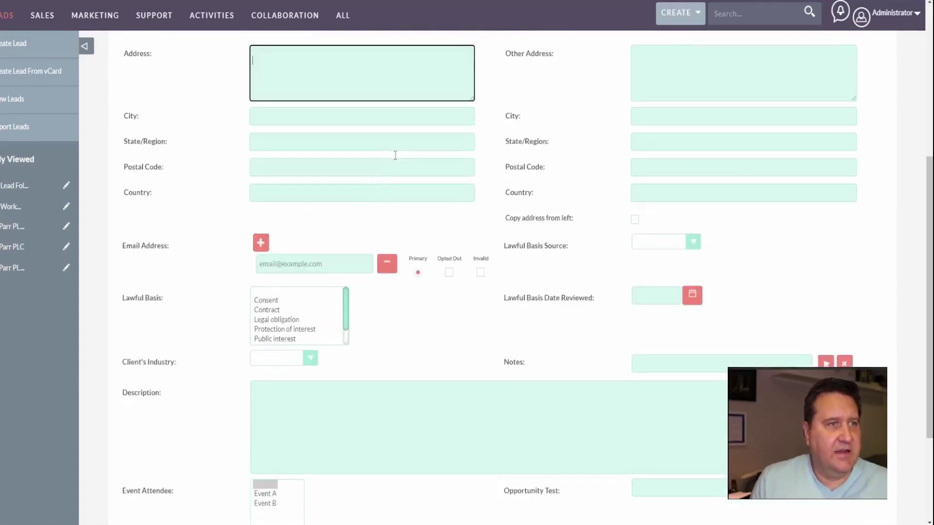
click(275, 264)
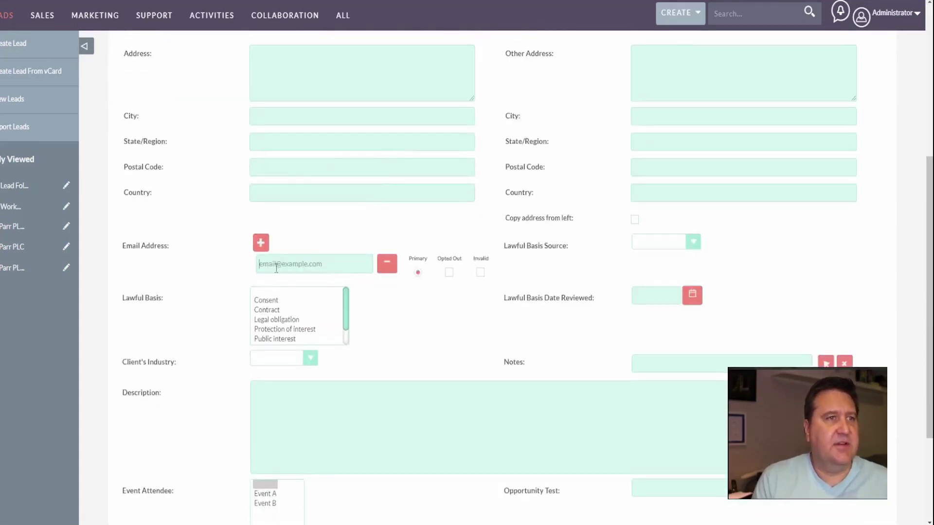
text(email)
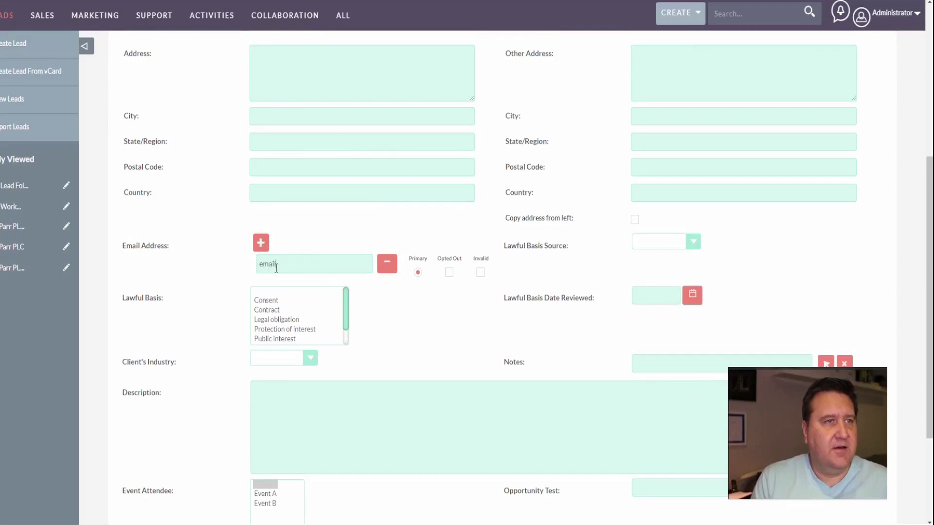
text(@example.)
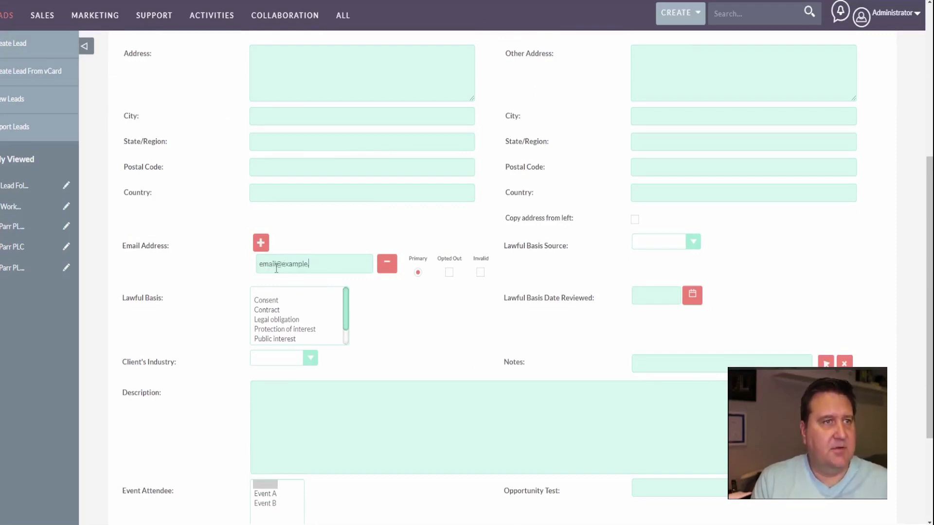
text(com)
key(Tab)
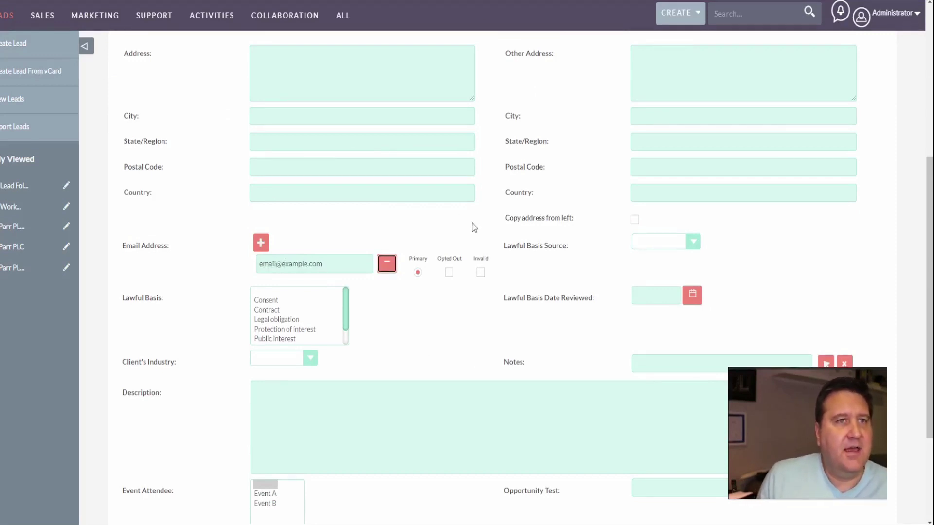
Step: Set the lead's status to New in its additional information and save the lead
scroll(395, 340, down, 3)
scroll(394, 329, up, 8)
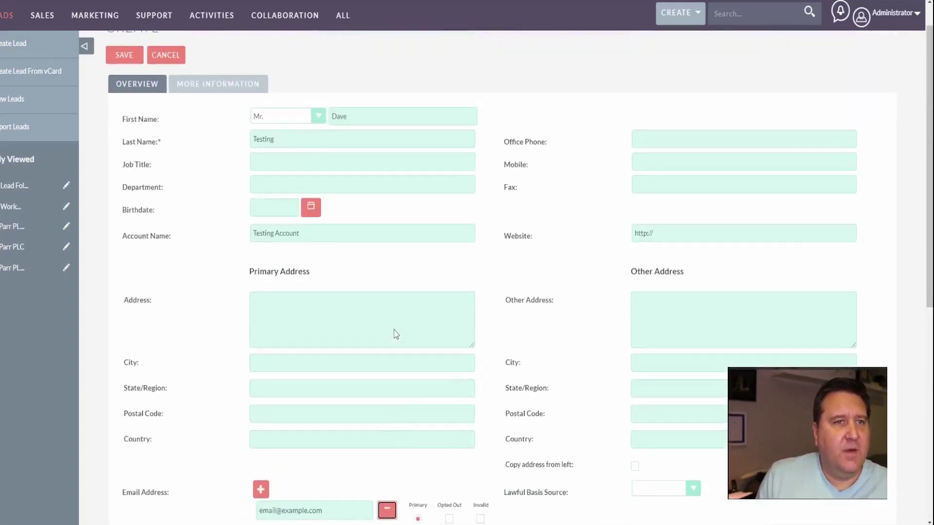
scroll(394, 329, down, 3)
scroll(395, 330, up, 4)
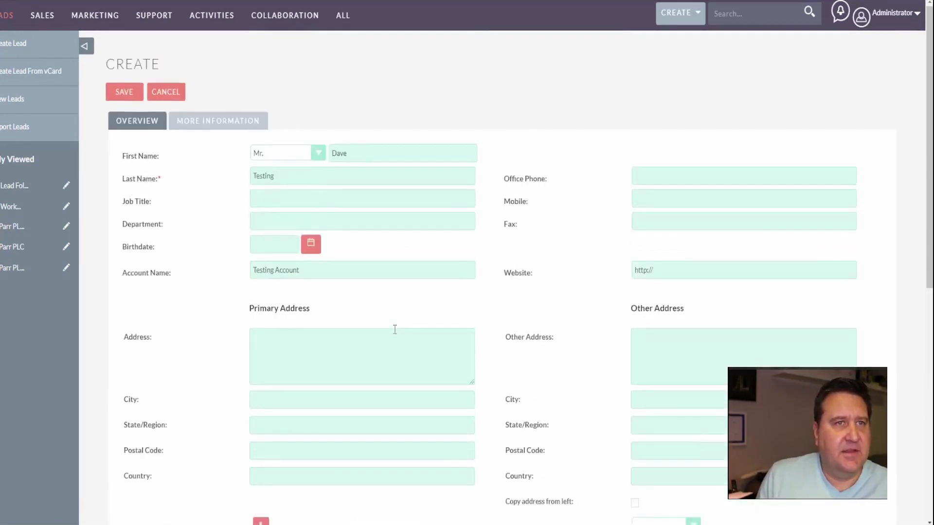
click(209, 121)
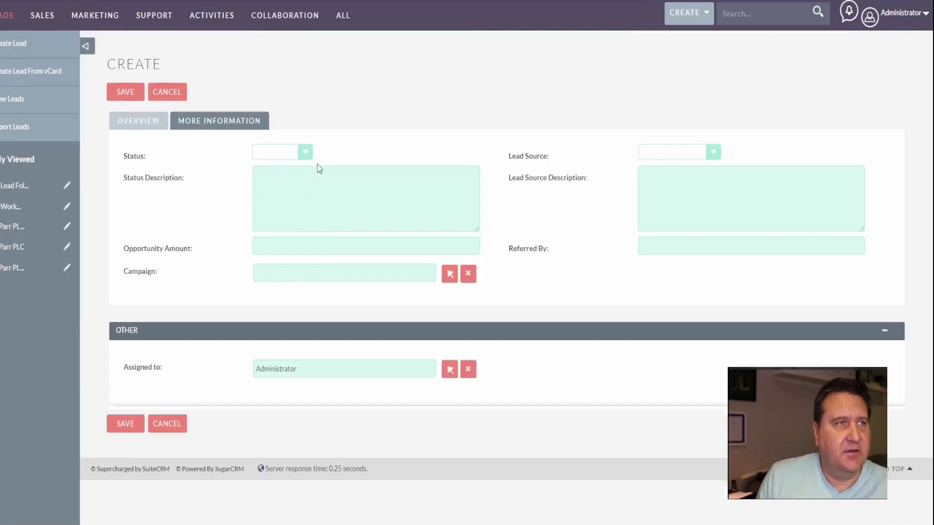
click(305, 154)
click(303, 174)
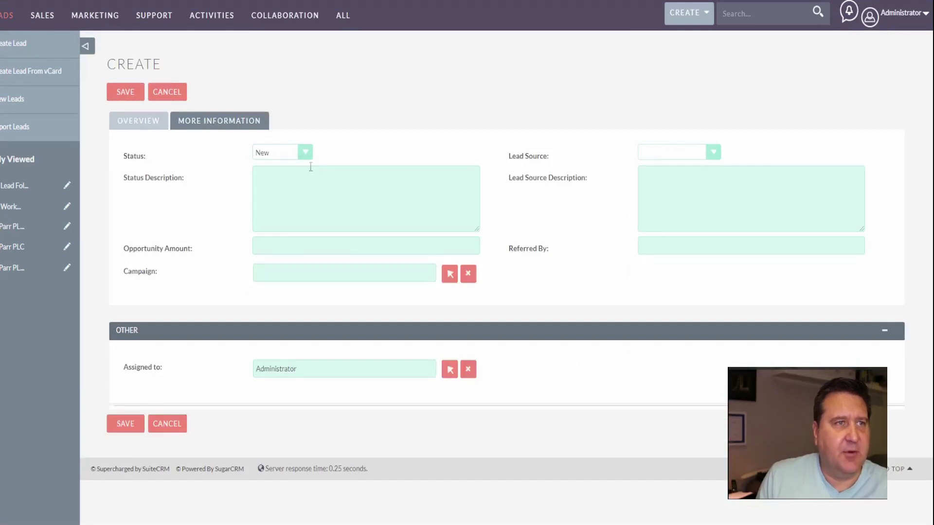
click(129, 95)
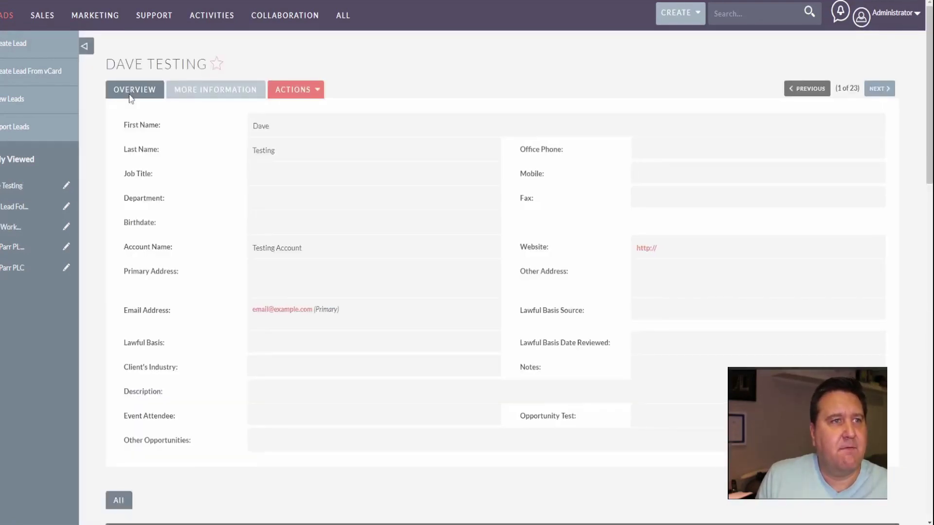
Step: Open the Lead Intro Call from the new lead's activities and examine its start time, status, assignee and related lead
scroll(209, 271, down, 7)
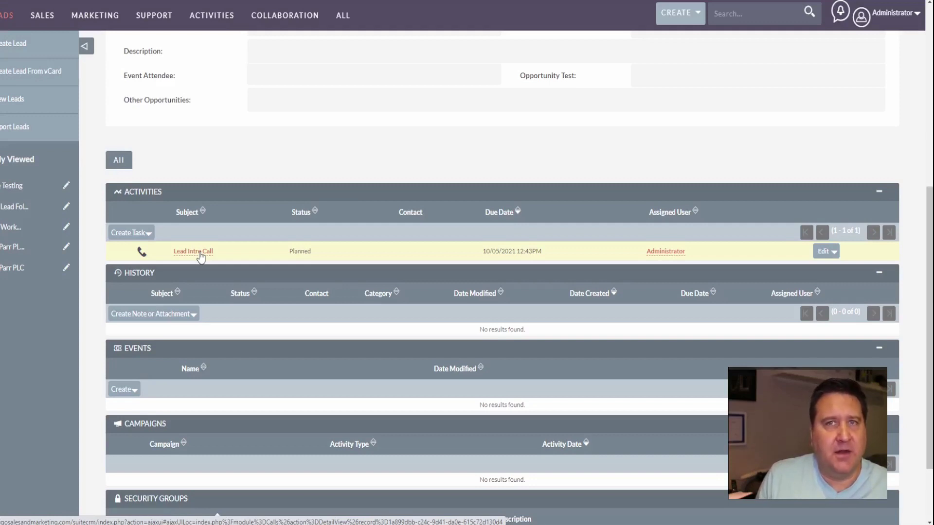
click(201, 253)
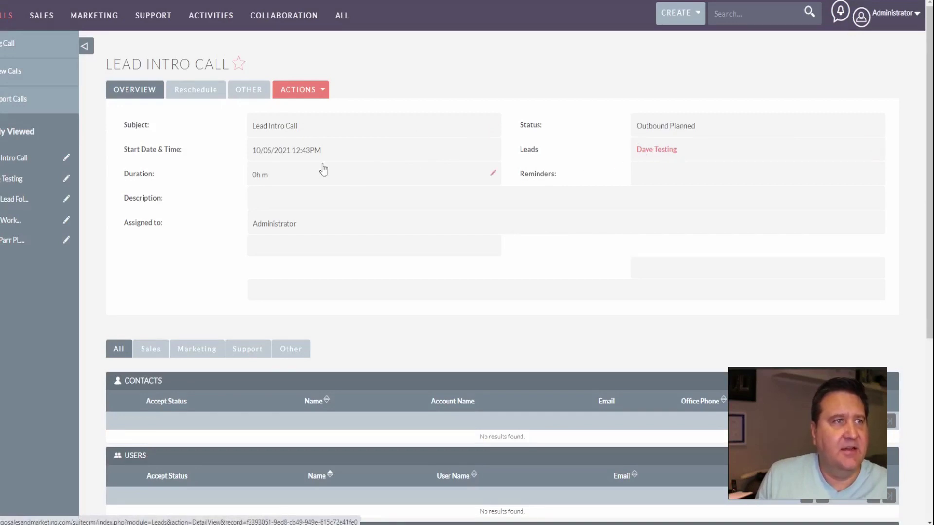
scroll(261, 181, down, 5)
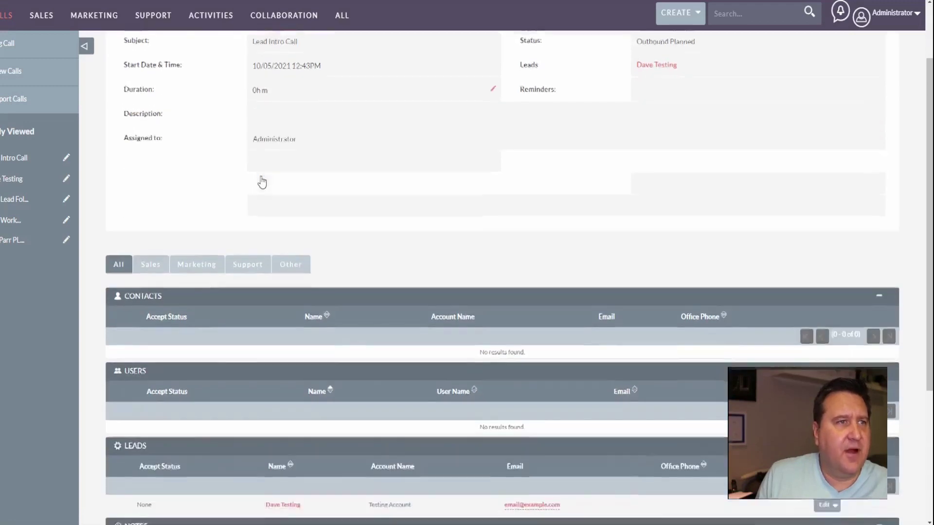
scroll(262, 181, up, 5)
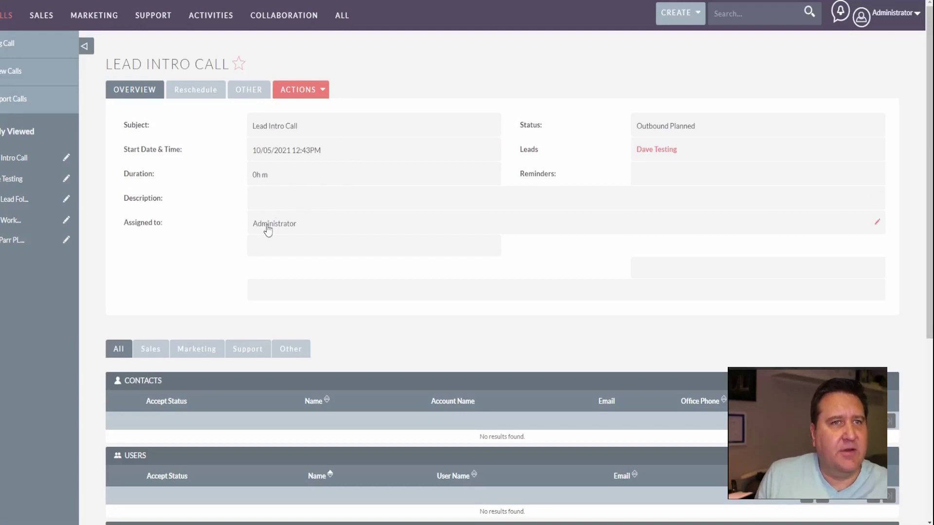
scroll(268, 229, down, 5)
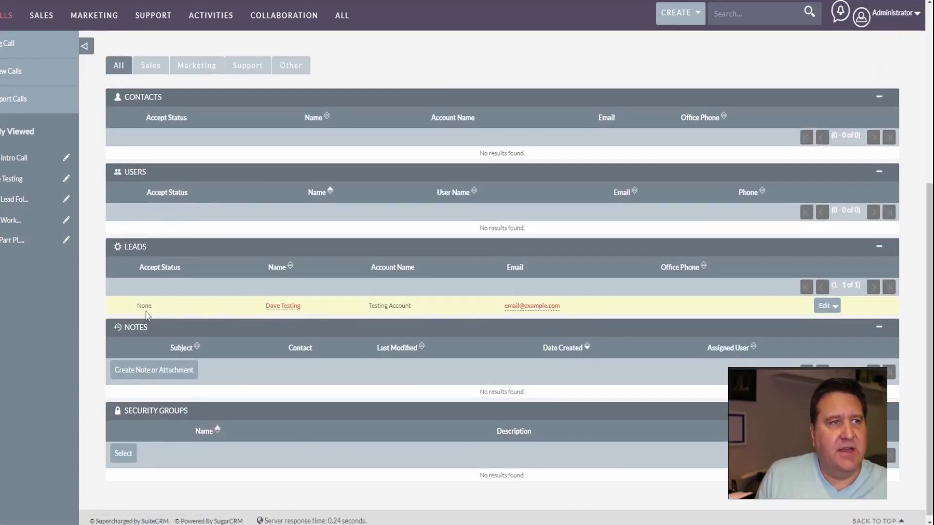
scroll(318, 283, up, 5)
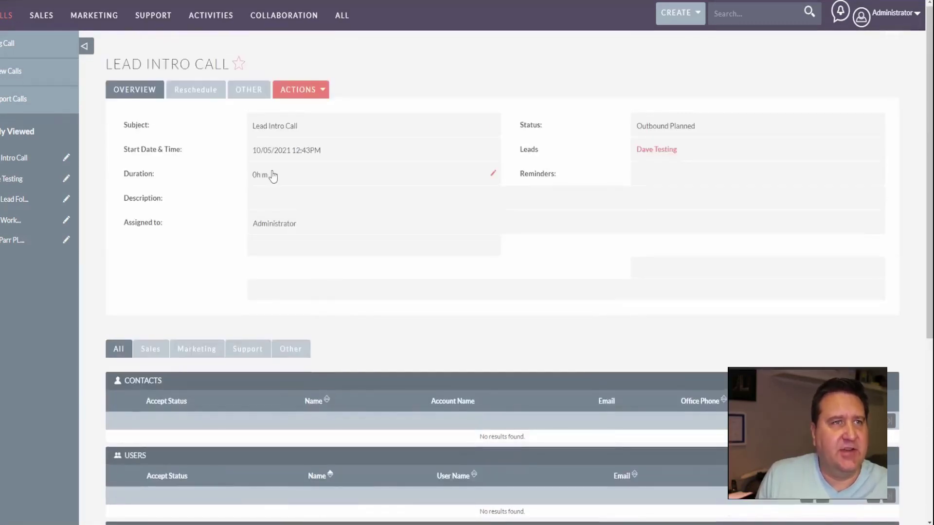
Step: Open the WorkFlow module in a new browser tab and open the New Lead Follow up workflow for editing
mouse_move(345, 23)
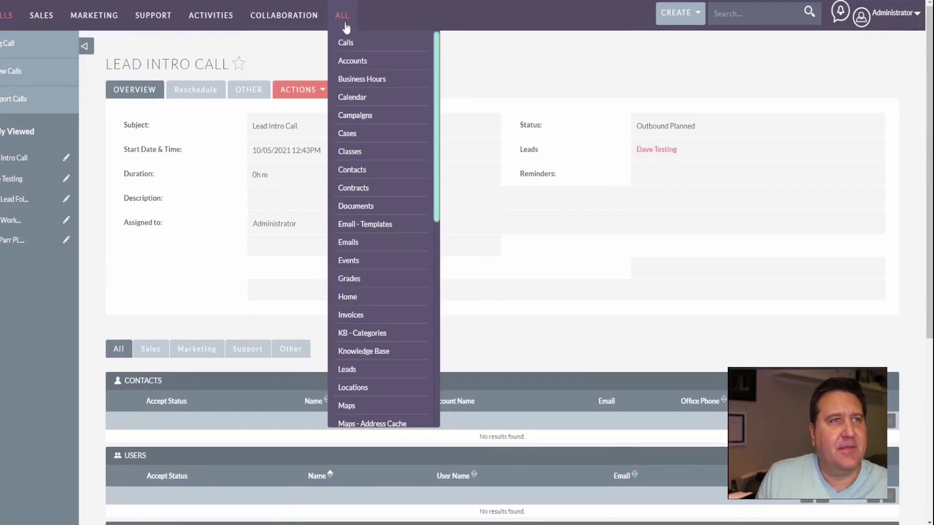
scroll(372, 150, down, 8)
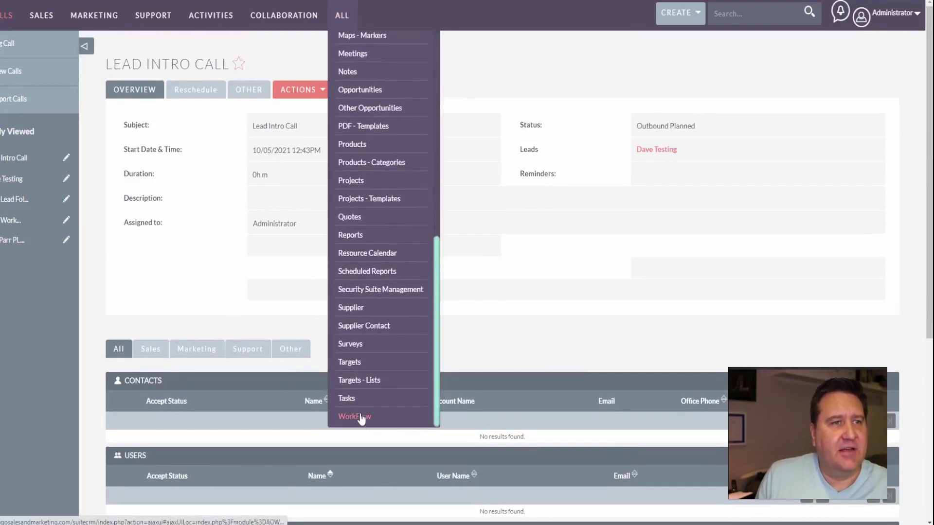
right_click(360, 416)
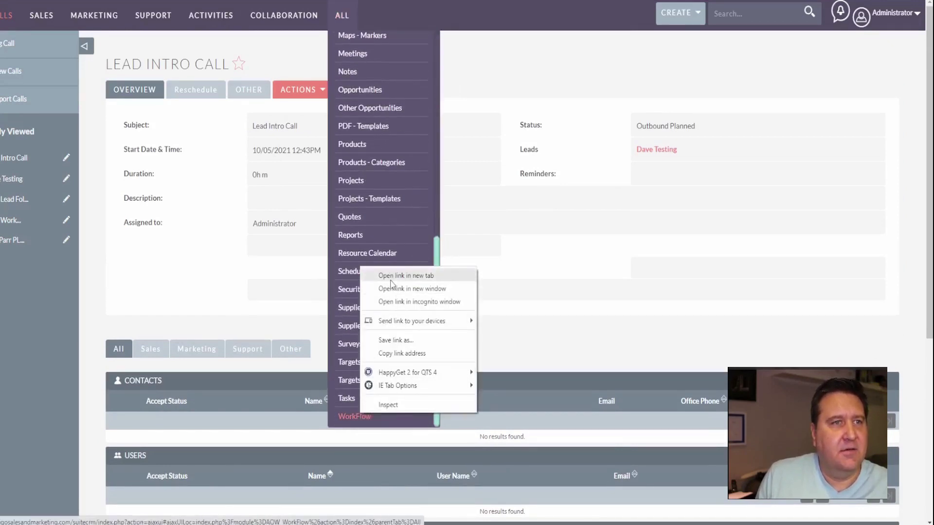
click(390, 278)
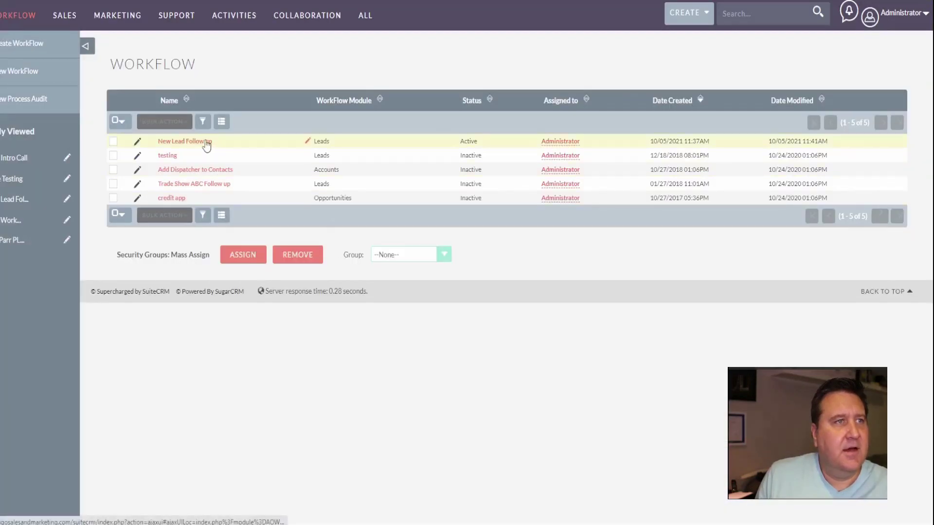
click(207, 142)
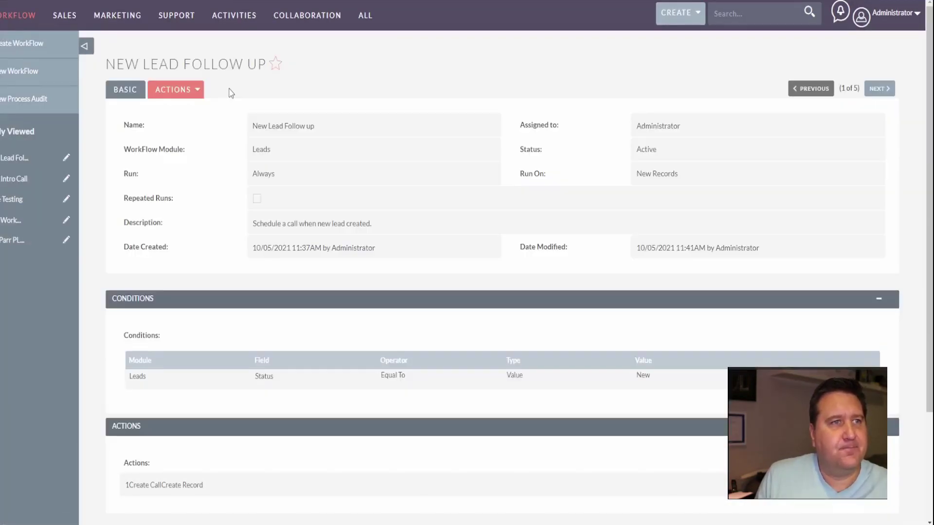
scroll(231, 92, down, 10)
scroll(231, 93, up, 10)
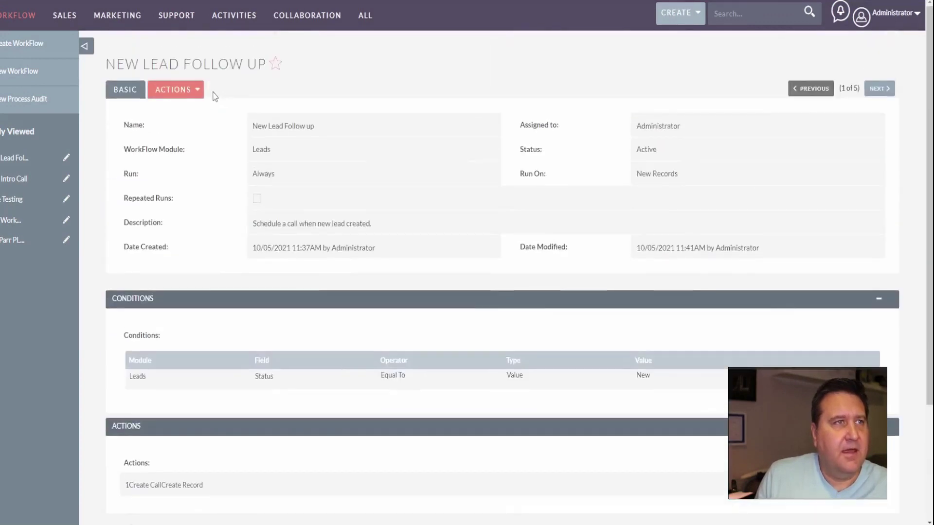
click(195, 92)
click(136, 113)
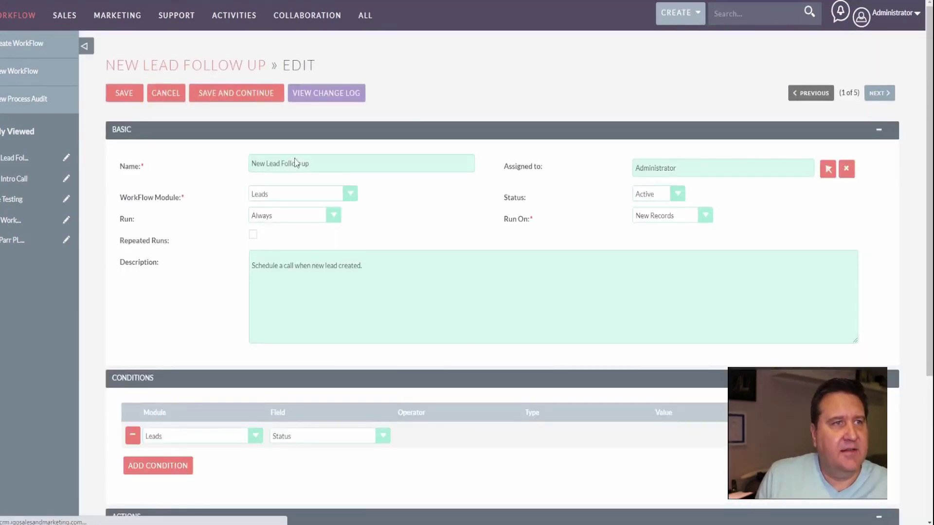
Step: Add a Duration Minutes field with the value 15 to the workflow's Create Call action and save the workflow
scroll(295, 158, down, 4)
scroll(295, 158, down, 6)
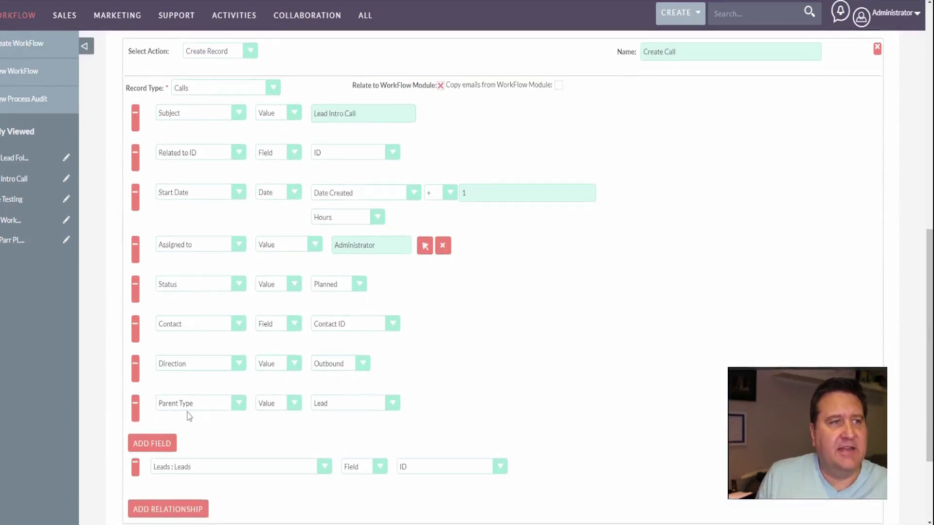
click(142, 444)
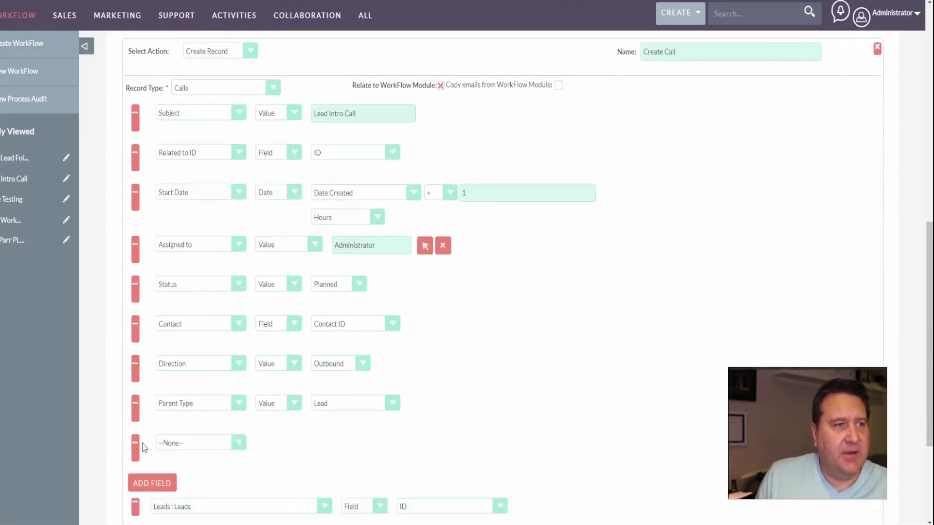
click(181, 444)
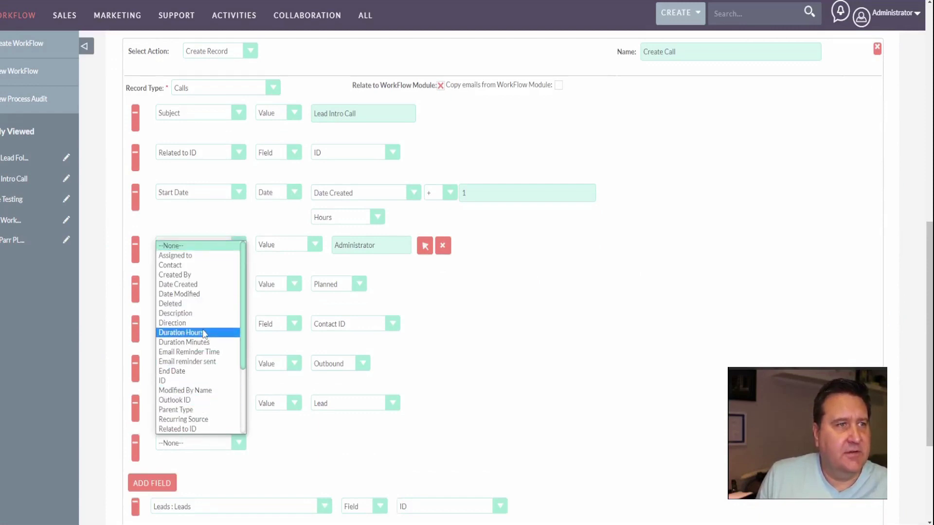
click(194, 343)
click(343, 443)
click(323, 465)
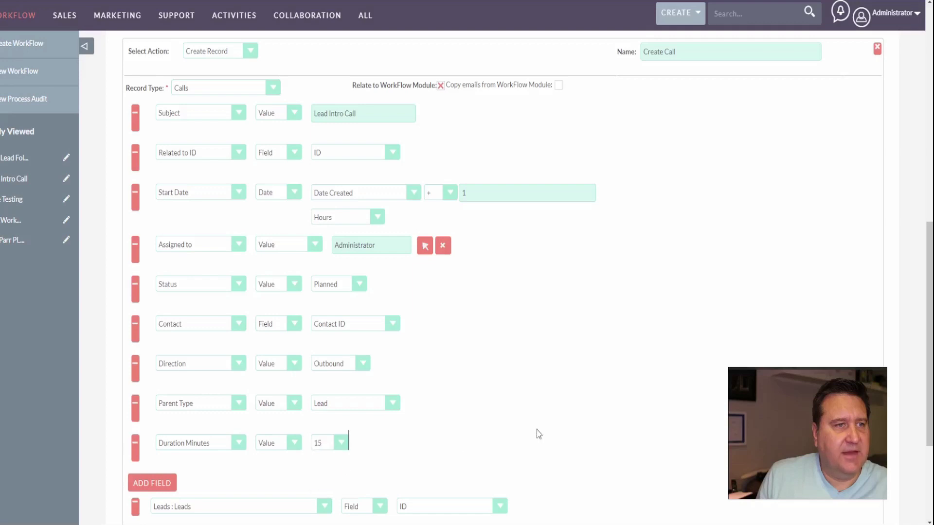
scroll(528, 361, down, 3)
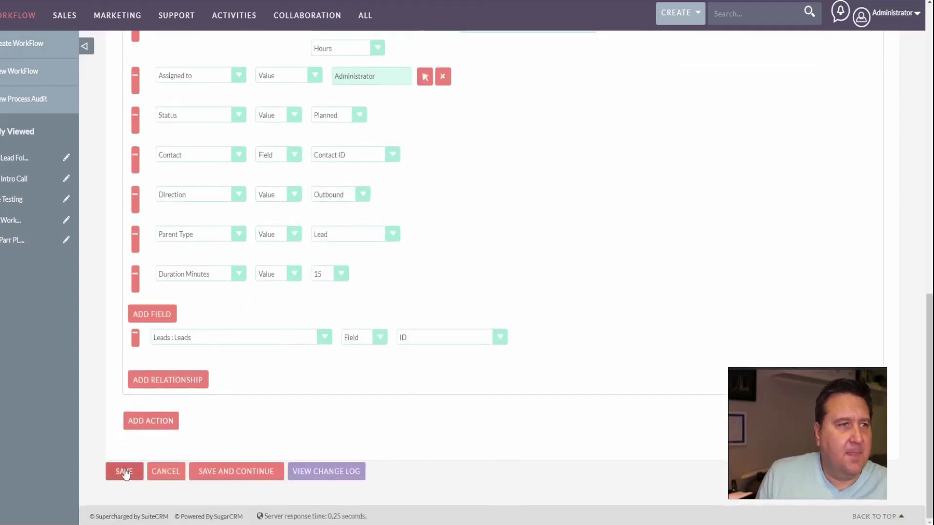
click(124, 471)
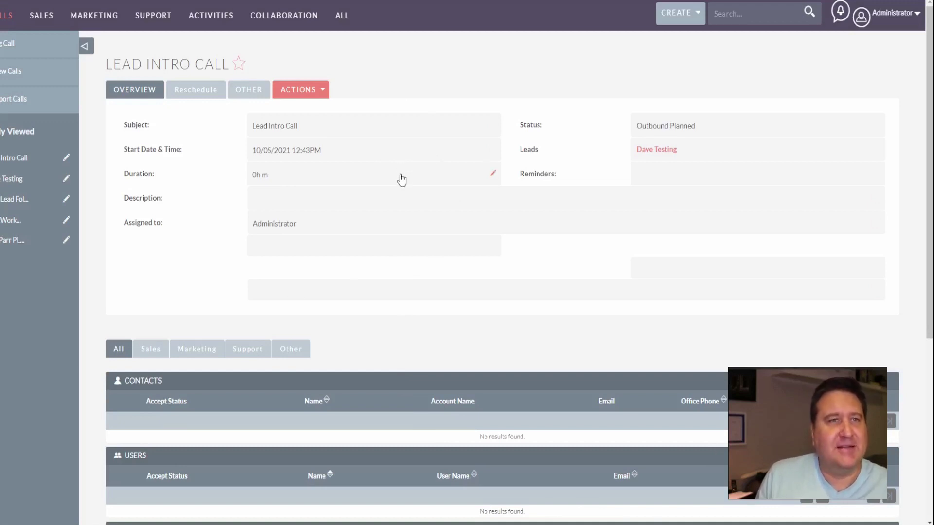
scroll(376, 256, down, 5)
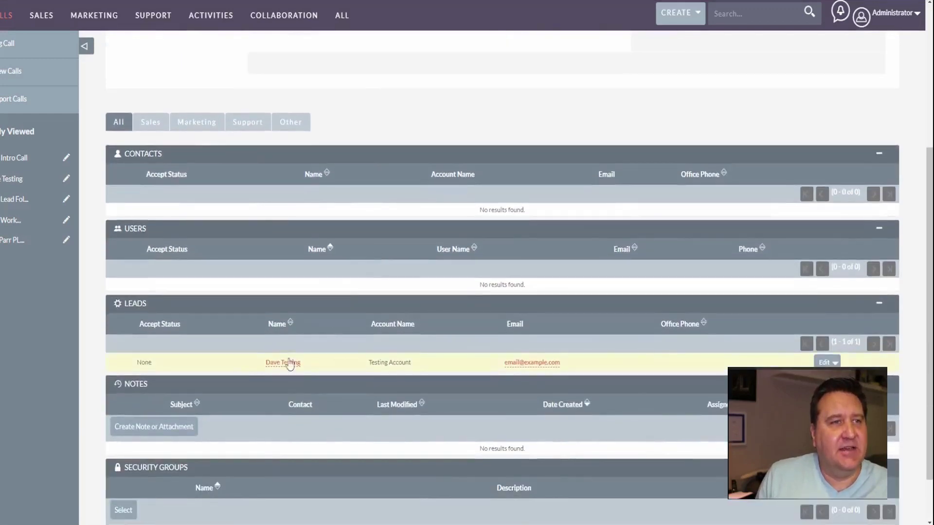
scroll(342, 310, up, 5)
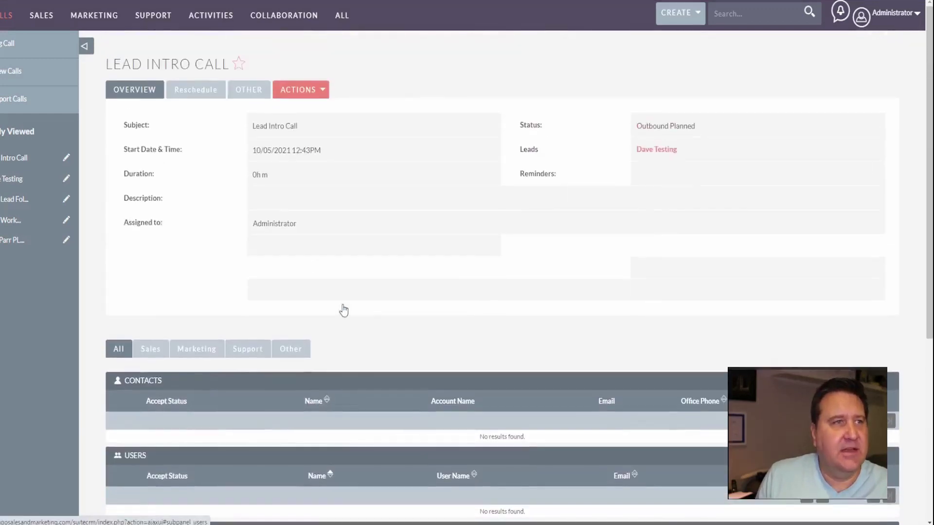